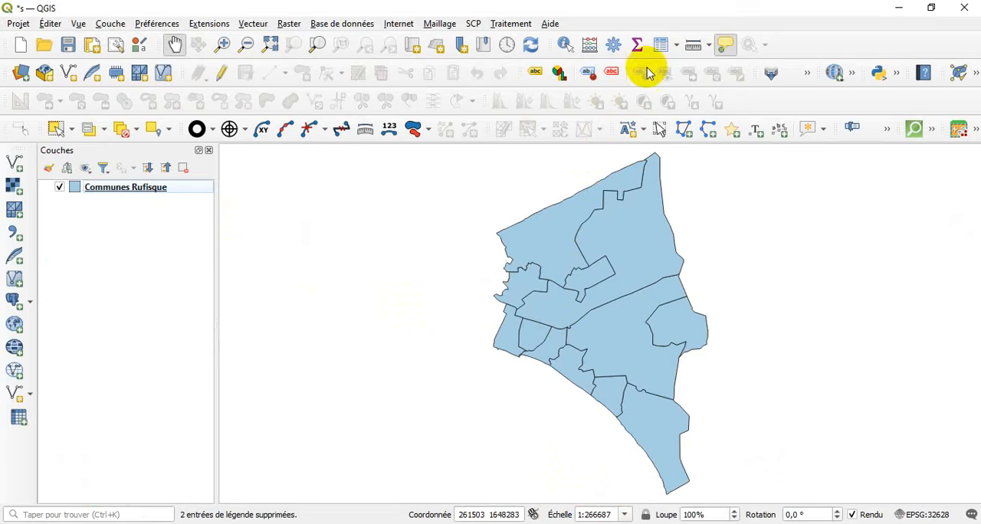
Examine the fields in the attribute table of the Communes Rufisque layer.
left_click(192, 186)
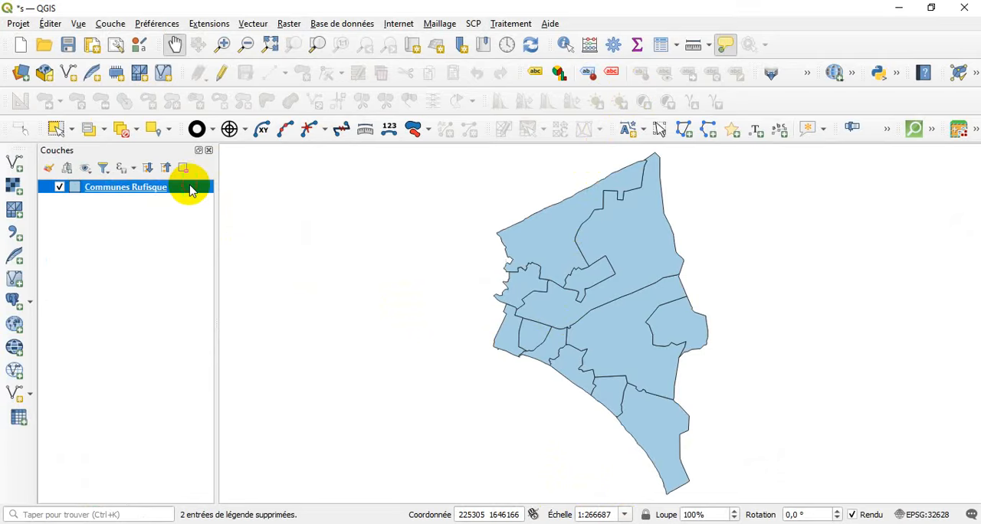
left_click(662, 48)
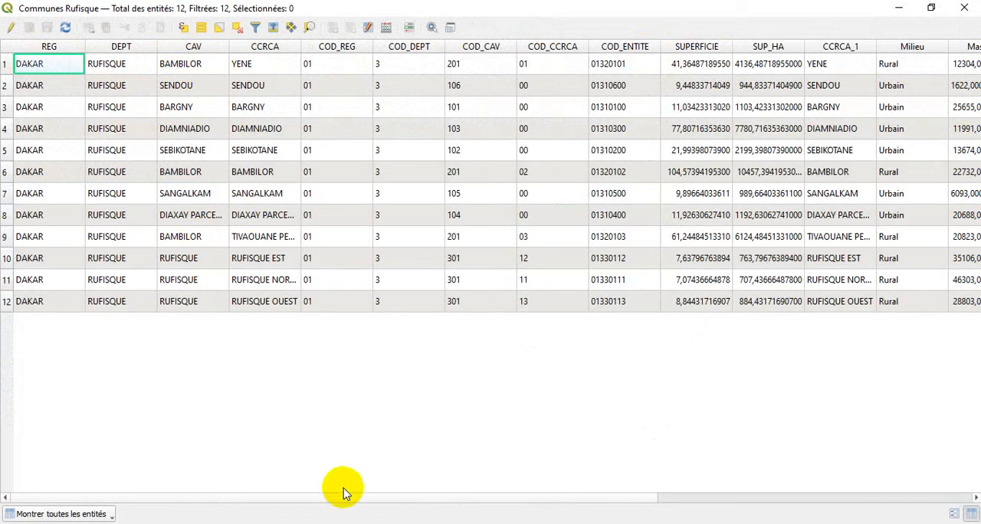
left_click_drag(350, 499, 667, 498)
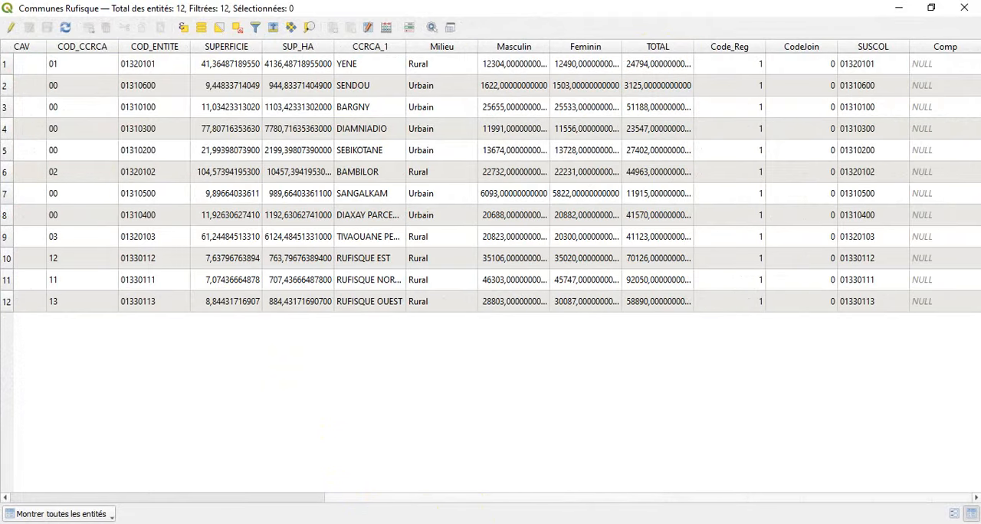
left_click(964, 7)
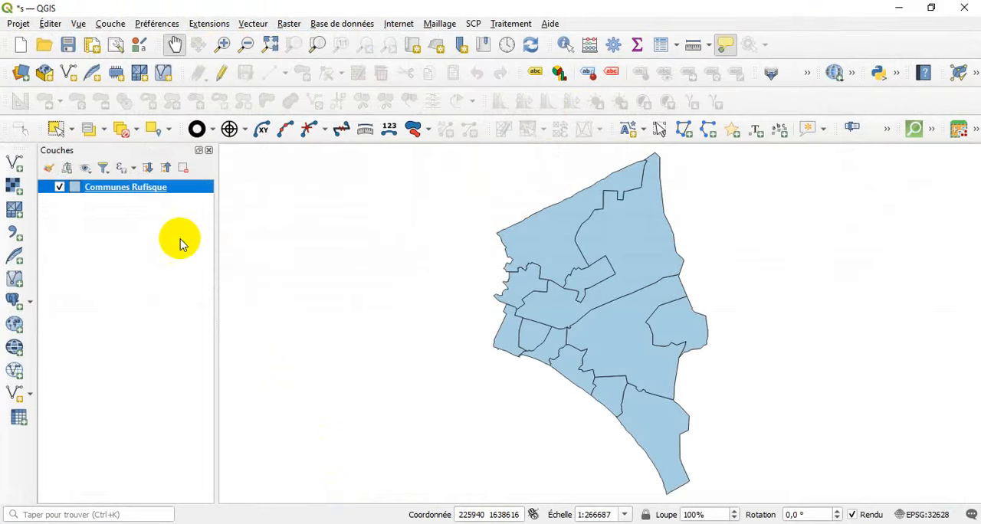
Add Population.csv from the info folder to the project as a delimited text table without geometry.
left_click(20, 233)
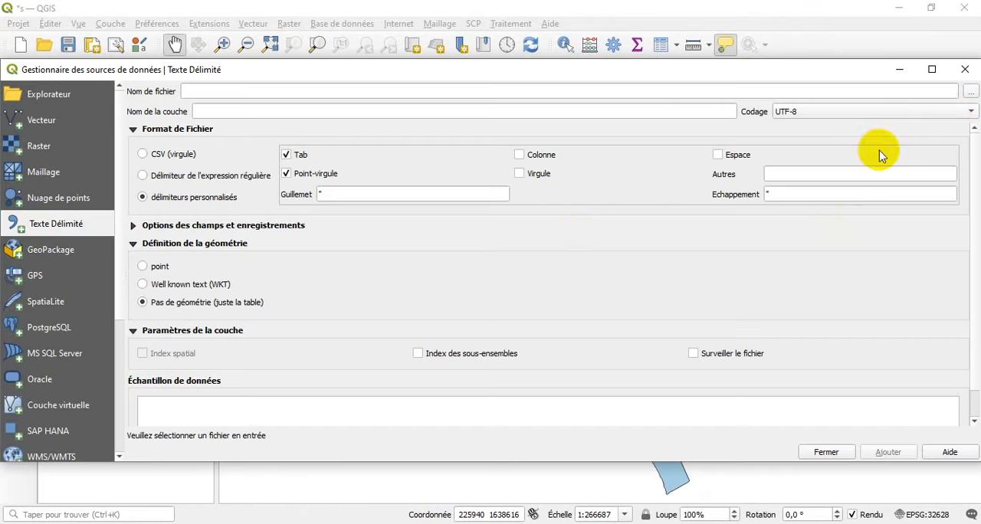
left_click(970, 91)
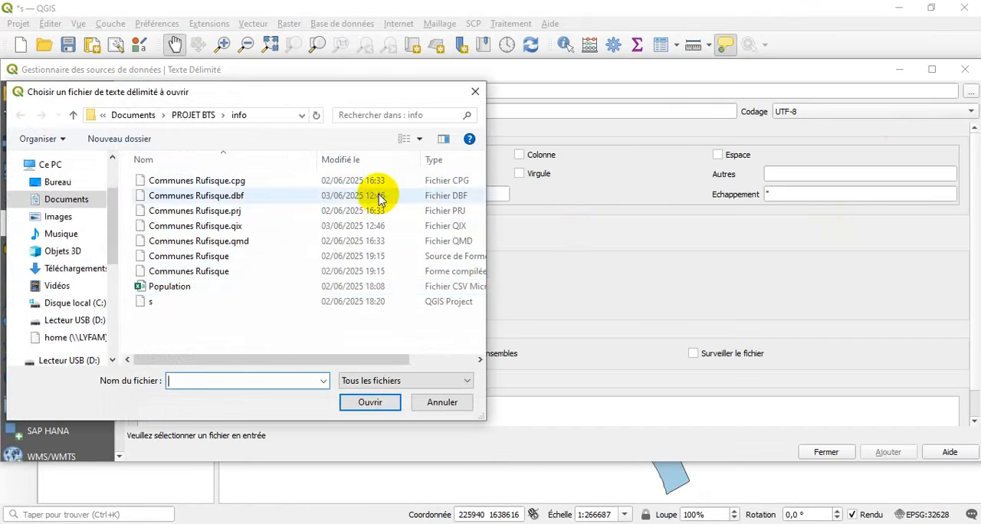
double_click(309, 289)
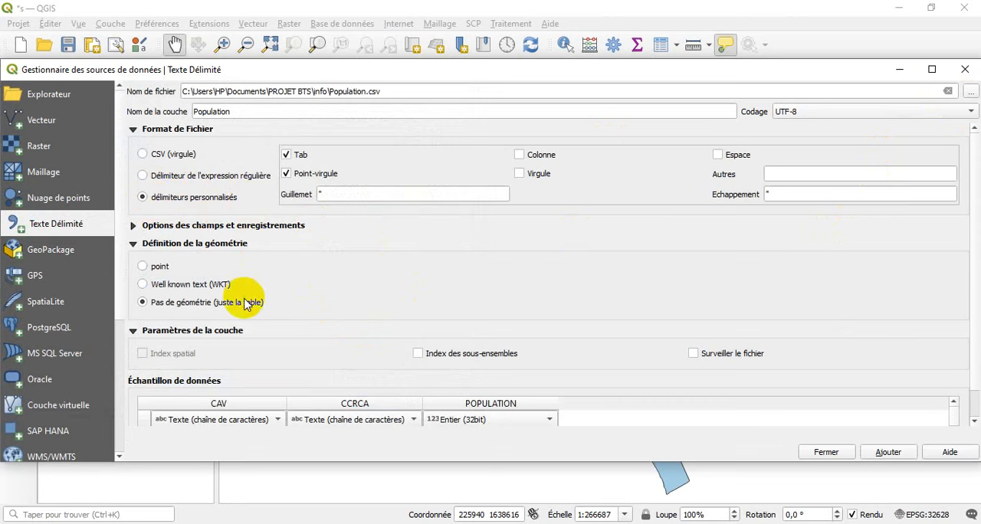
left_click(889, 454)
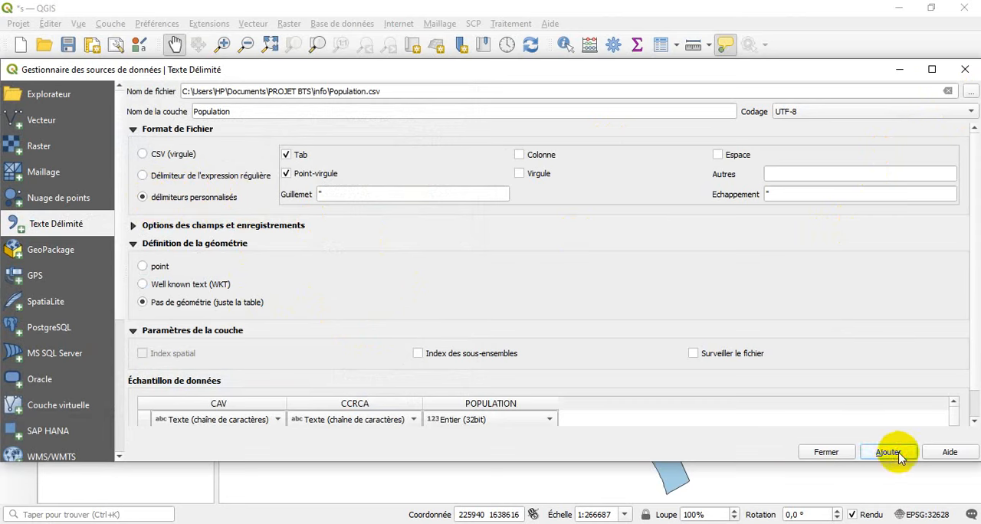
left_click(826, 452)
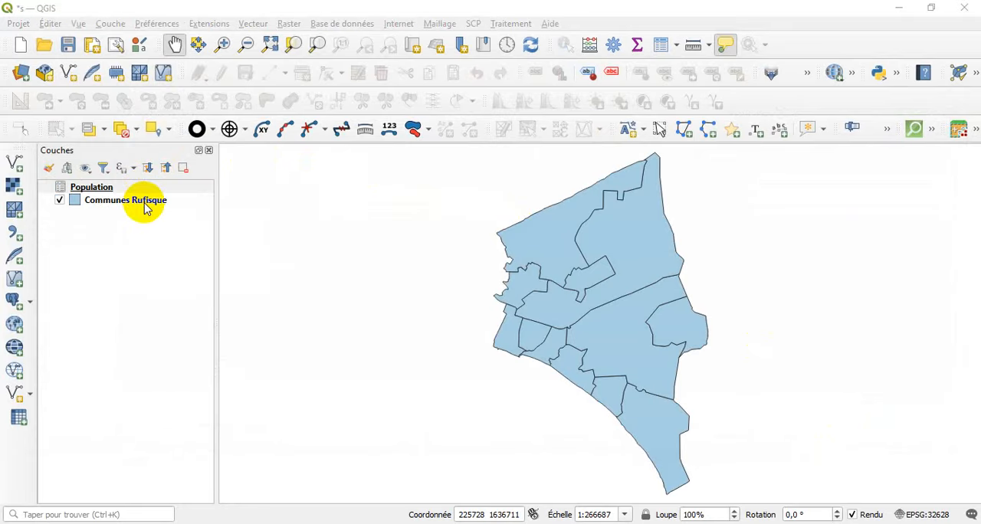
Set up a join from Communes Rufisque to the Population table, using CCRCA as both join and target field.
left_click(146, 206)
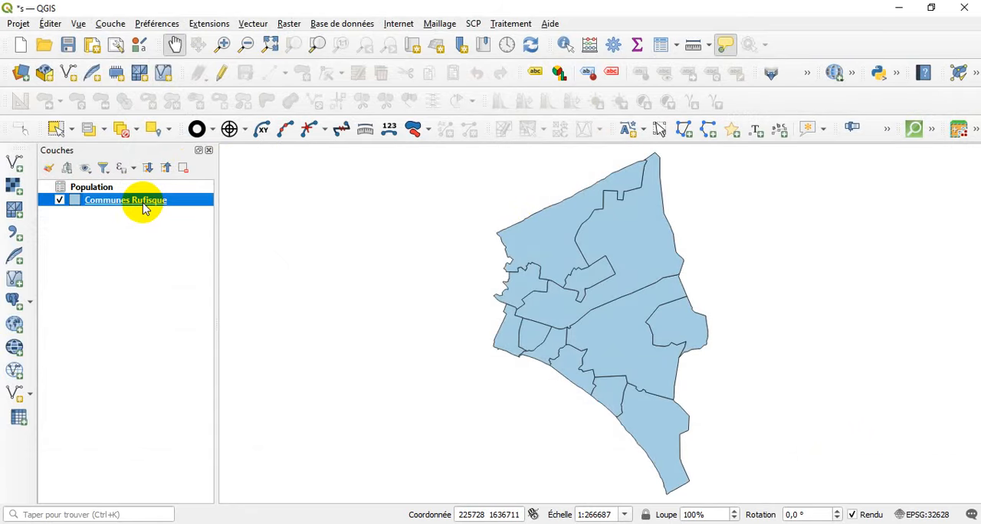
double_click(144, 206)
left_click(48, 291)
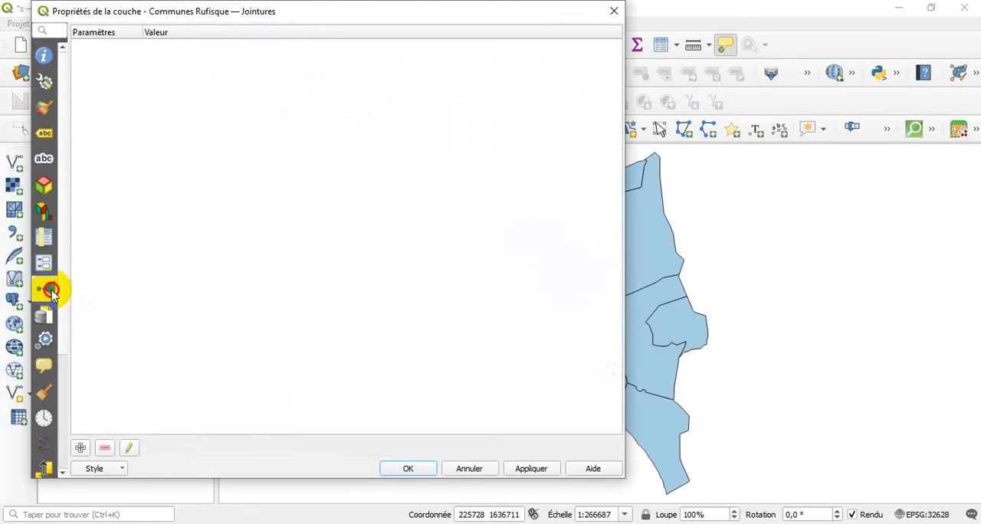
left_click(81, 447)
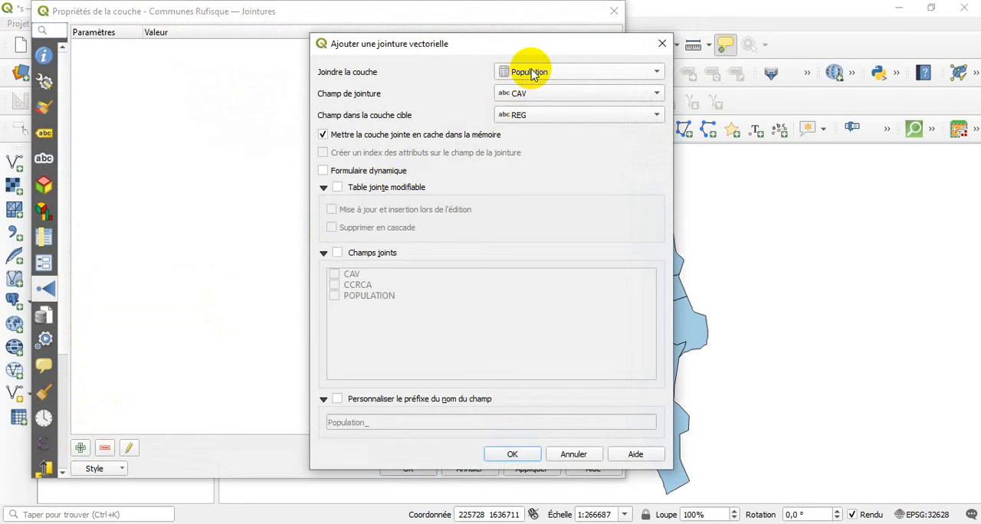
left_click(541, 93)
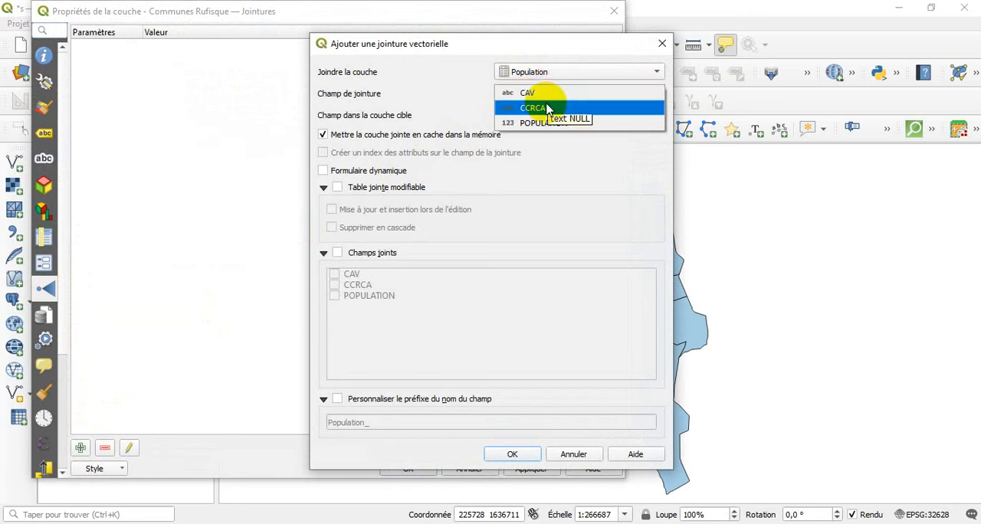
left_click(547, 108)
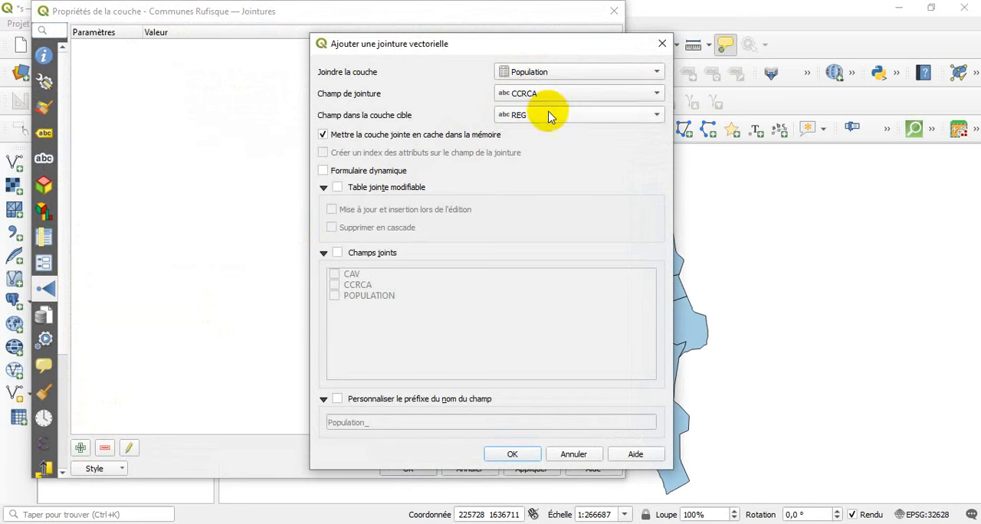
left_click(547, 114)
left_click(548, 161)
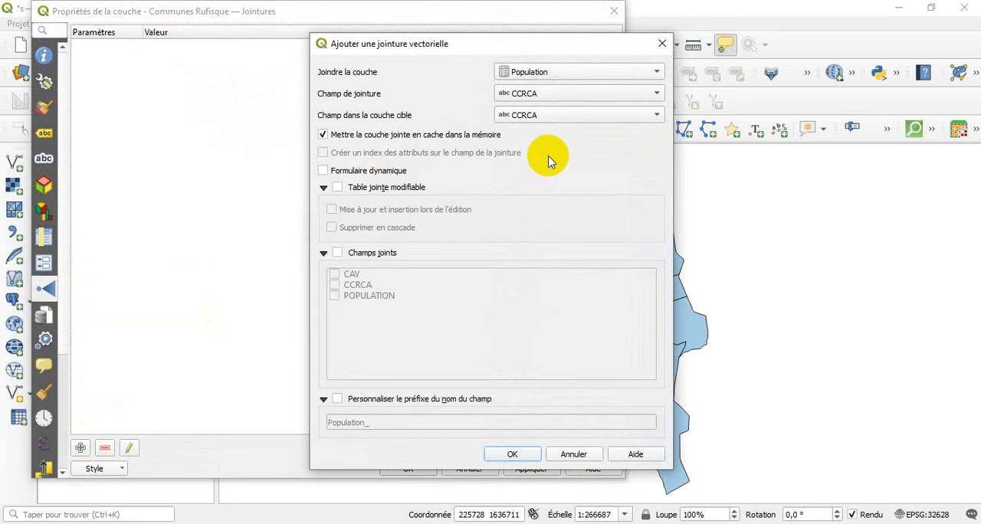
Restrict the joined fields to POPULATION with an empty custom prefix, and apply the join to the layer.
left_click(337, 253)
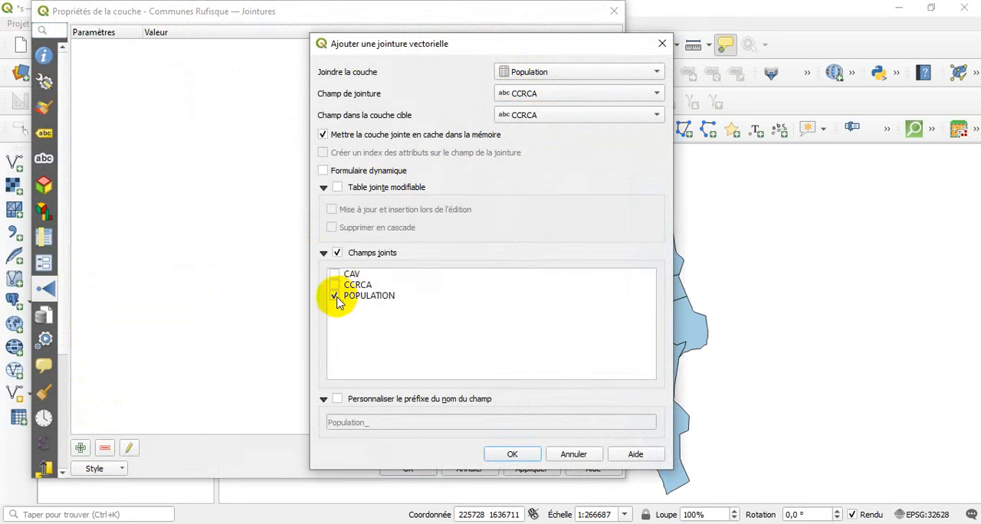
left_click(338, 400)
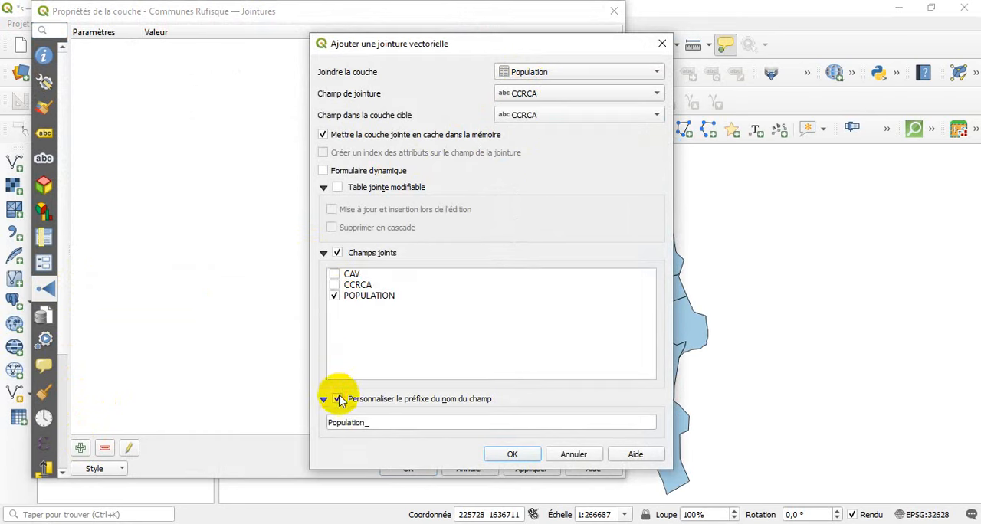
double_click(374, 422)
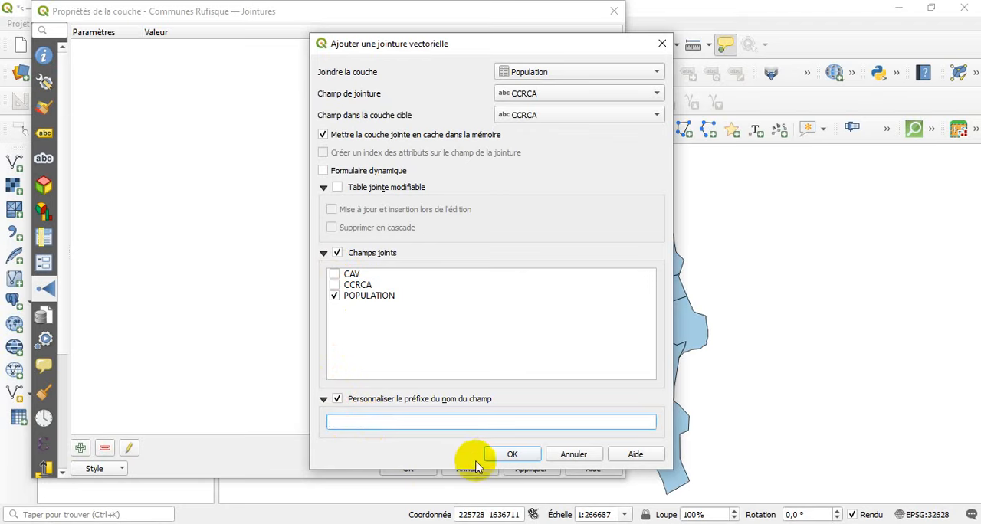
left_click(505, 454)
left_click(418, 469)
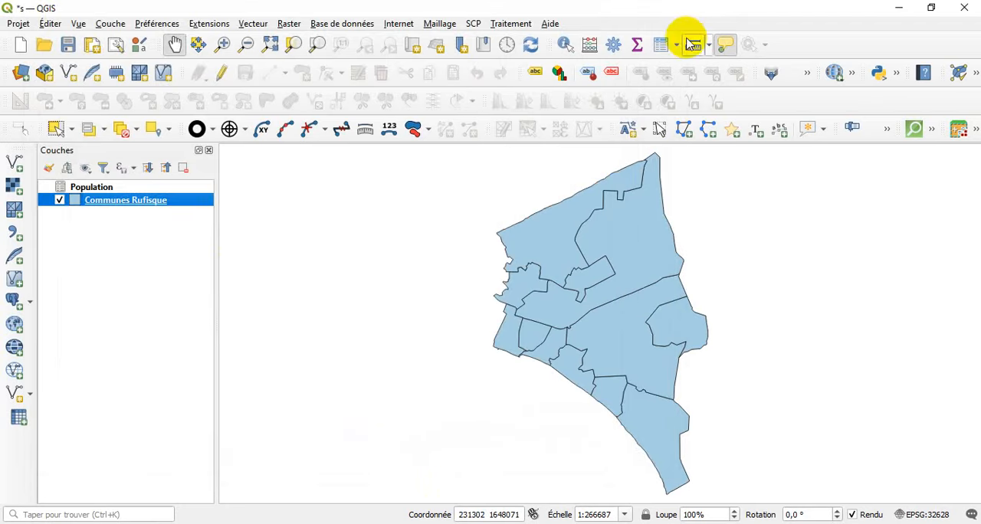
Check the joined POPULATION column in the Communes Rufisque attribute table.
left_click(664, 43)
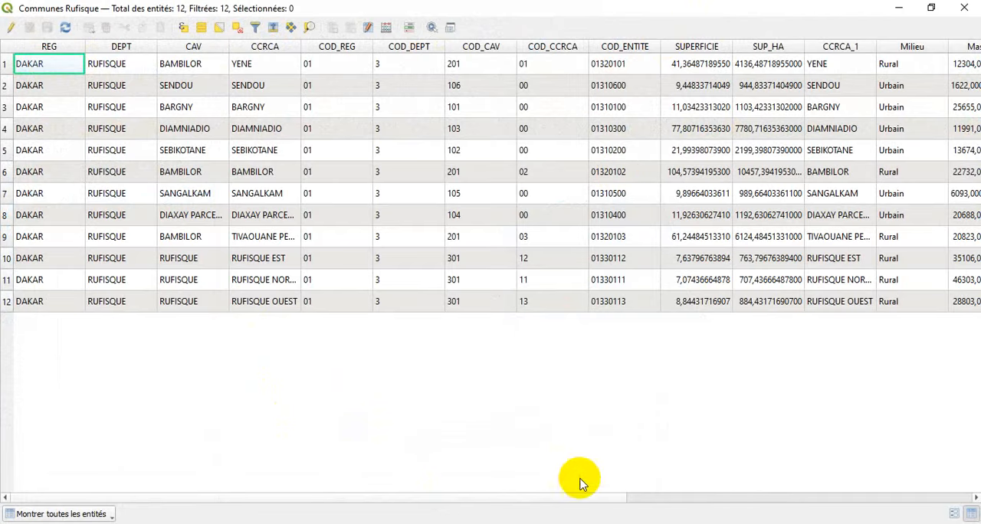
left_click_drag(584, 497, 932, 497)
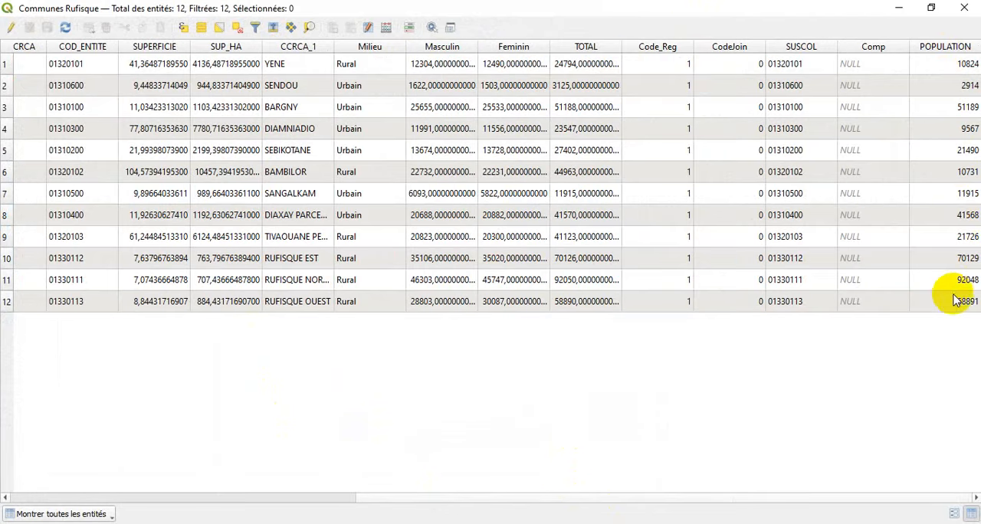
left_click(964, 8)
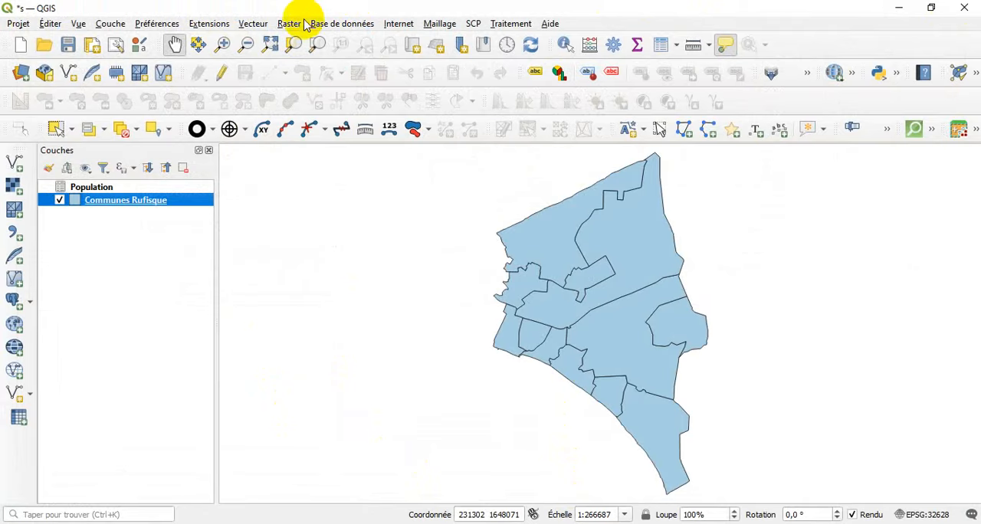
Generate one random point inside each Communes Rufisque polygon, saving the output as Centroide.shp in the info folder.
left_click(254, 23)
mouse_move(318, 175)
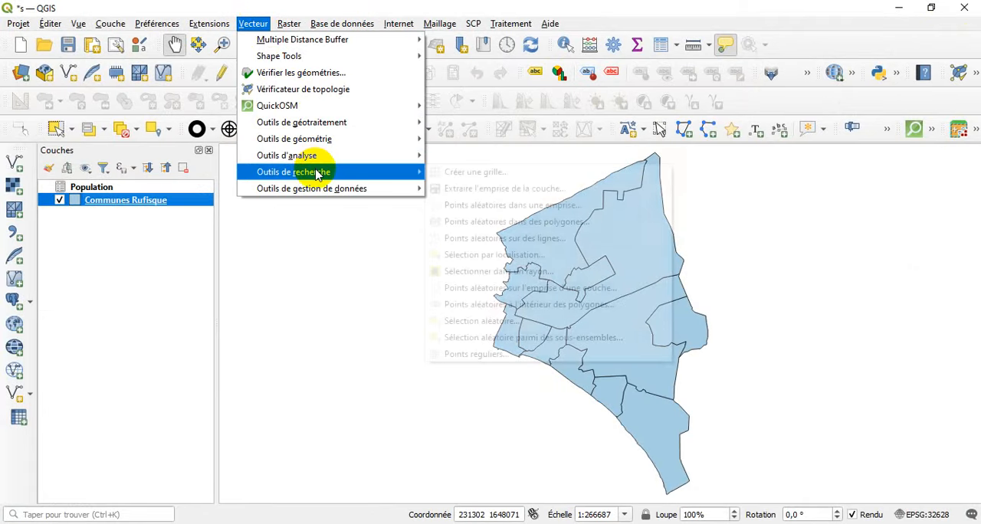
left_click(525, 224)
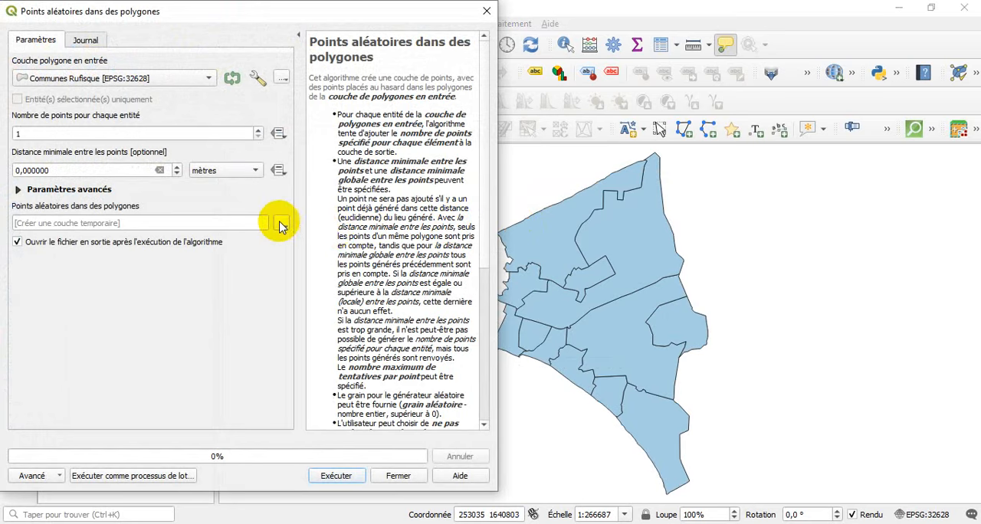
left_click(281, 223)
left_click(317, 256)
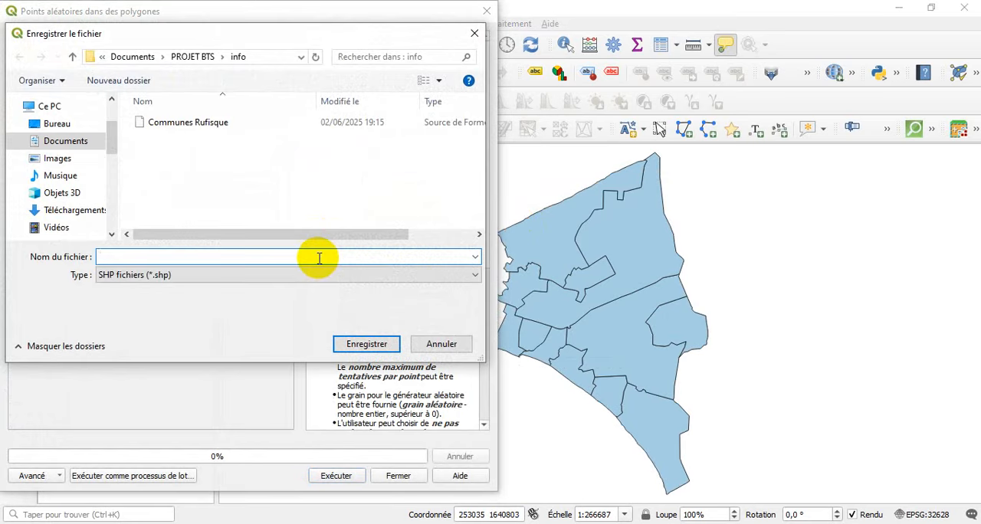
type("Centroide")
key("Return")
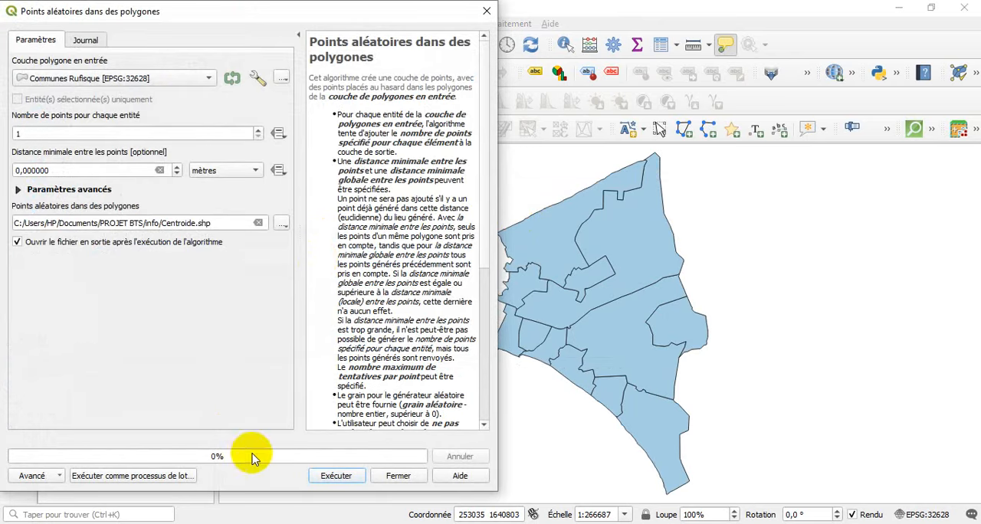
left_click(326, 474)
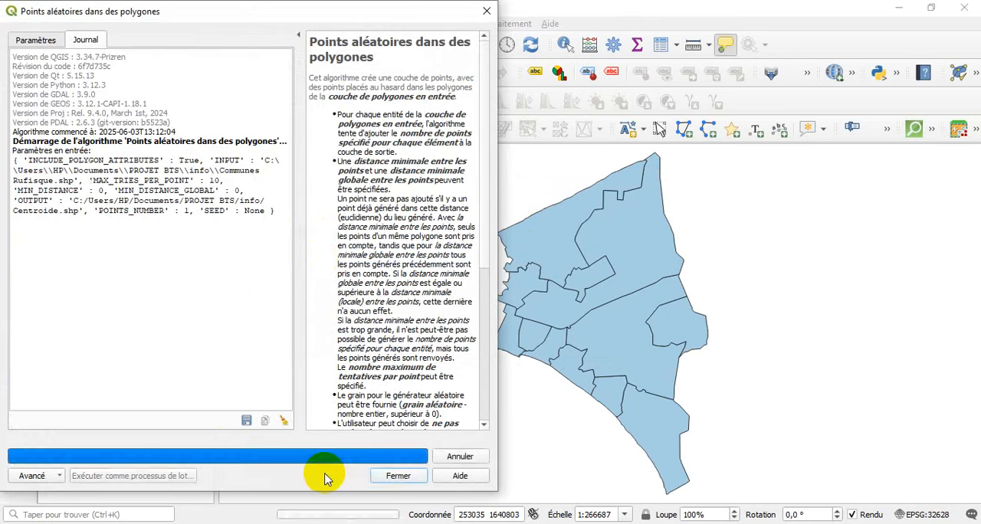
left_click(397, 476)
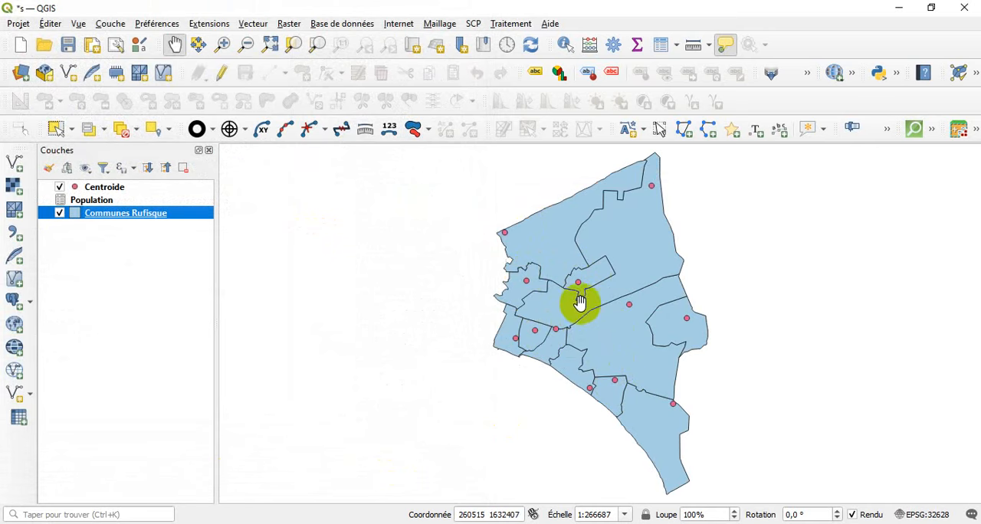
Make the Centroide symbol size data-driven with the size assistant, using POPULATION as source and loading its value range from the layer.
left_click(123, 189)
double_click(122, 189)
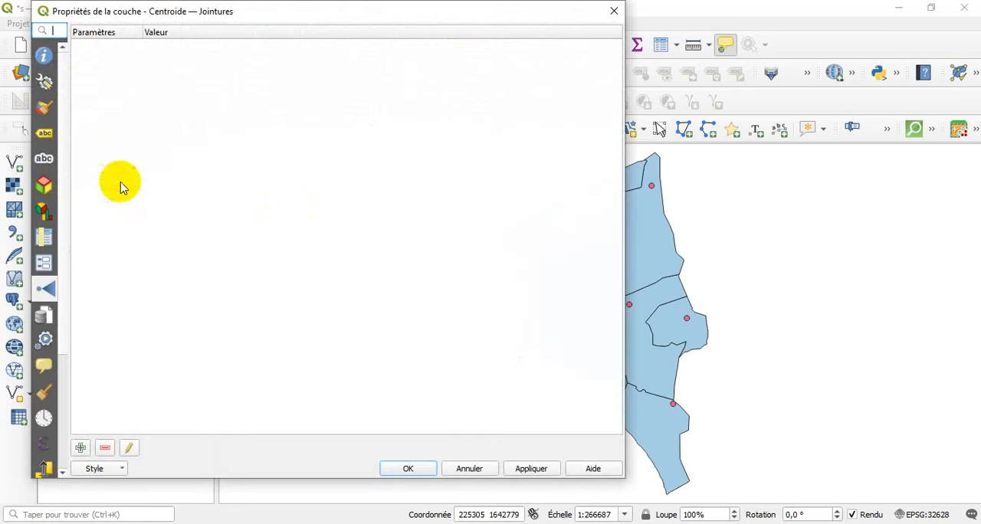
left_click(49, 115)
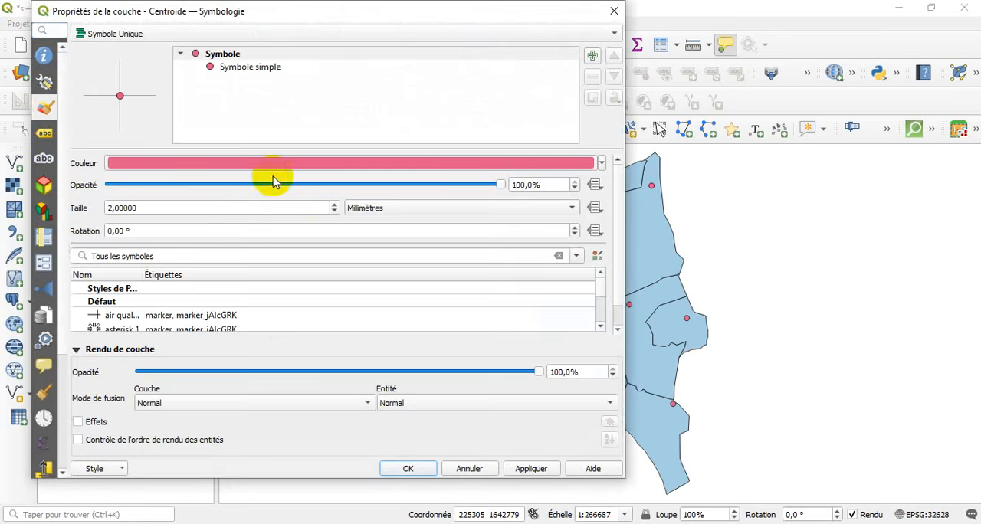
left_click(594, 208)
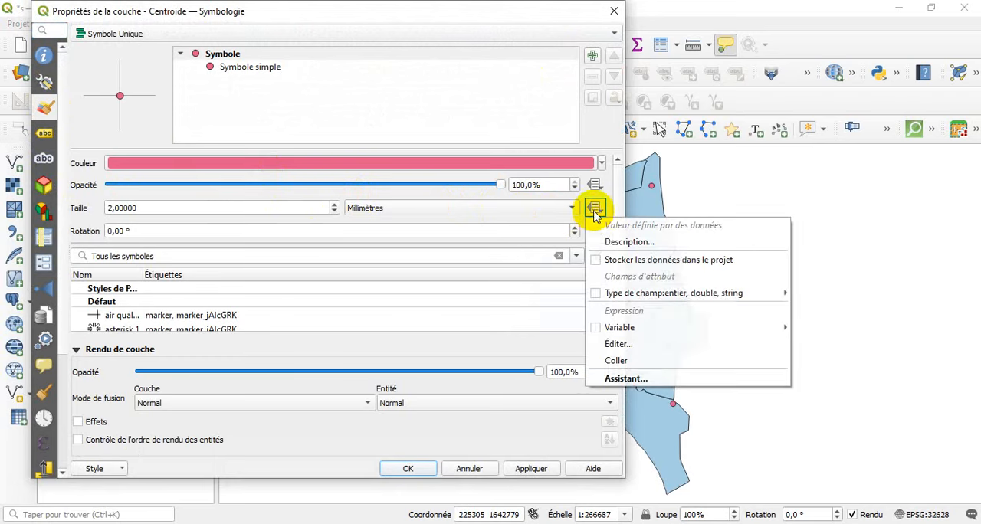
left_click(622, 379)
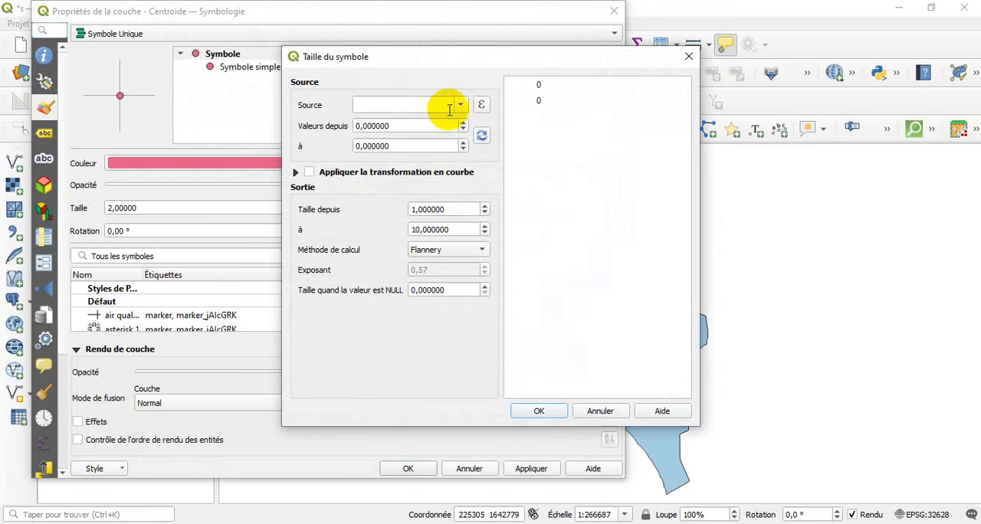
left_click(461, 105)
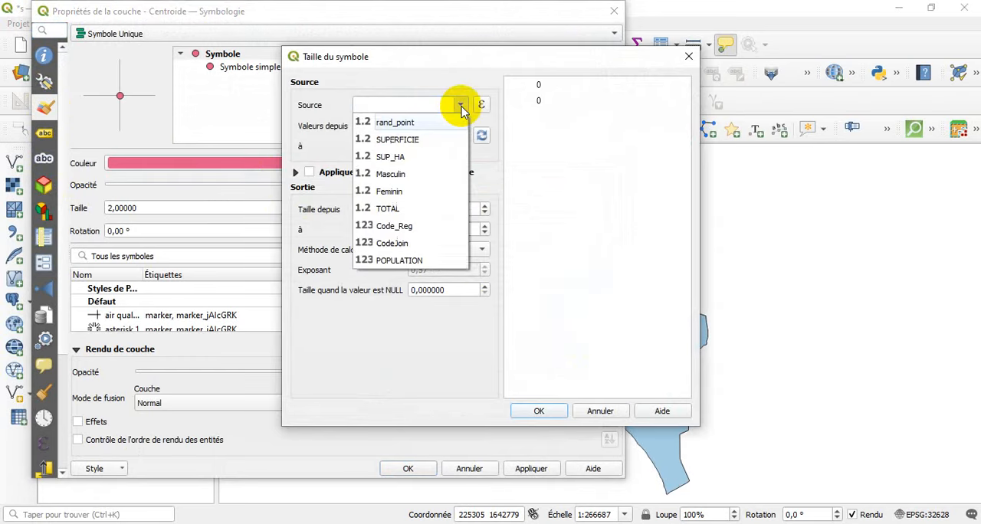
left_click(415, 263)
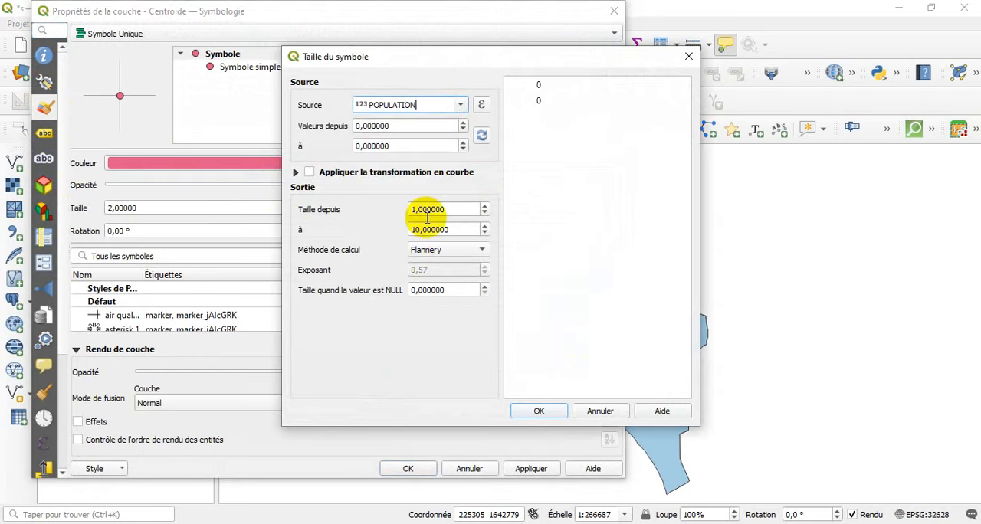
left_click(481, 136)
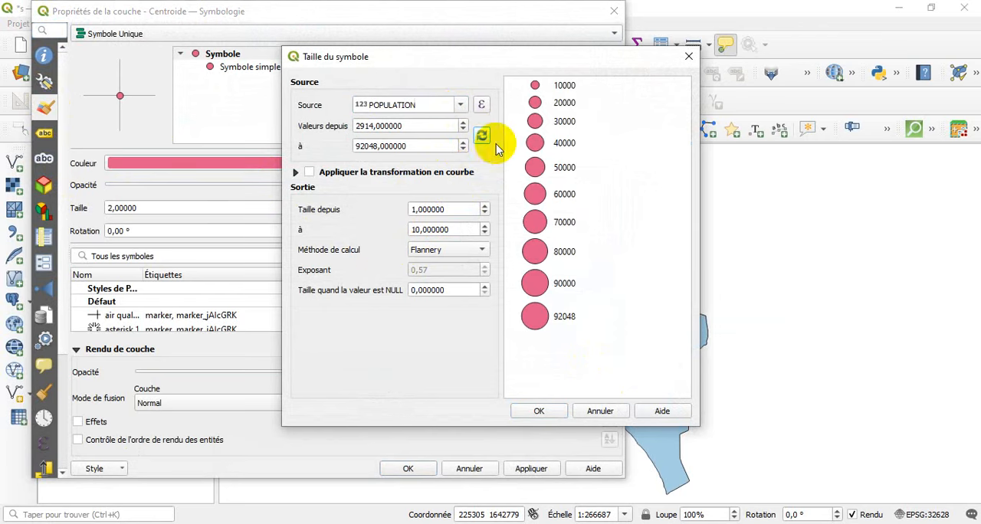
Set the size scaling method to Surface and apply the proportional symbols to the Centroide layer.
left_click(468, 251)
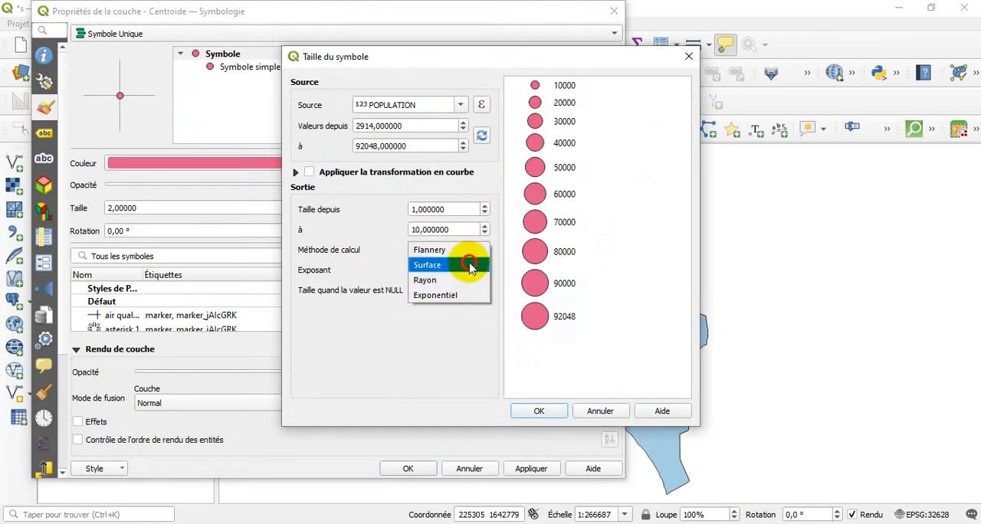
left_click(469, 263)
left_click(547, 410)
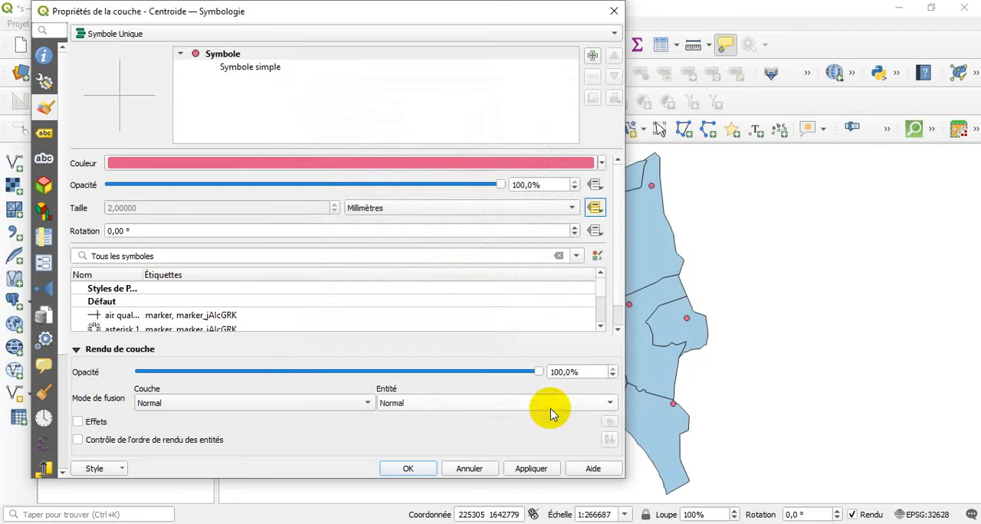
left_click(408, 469)
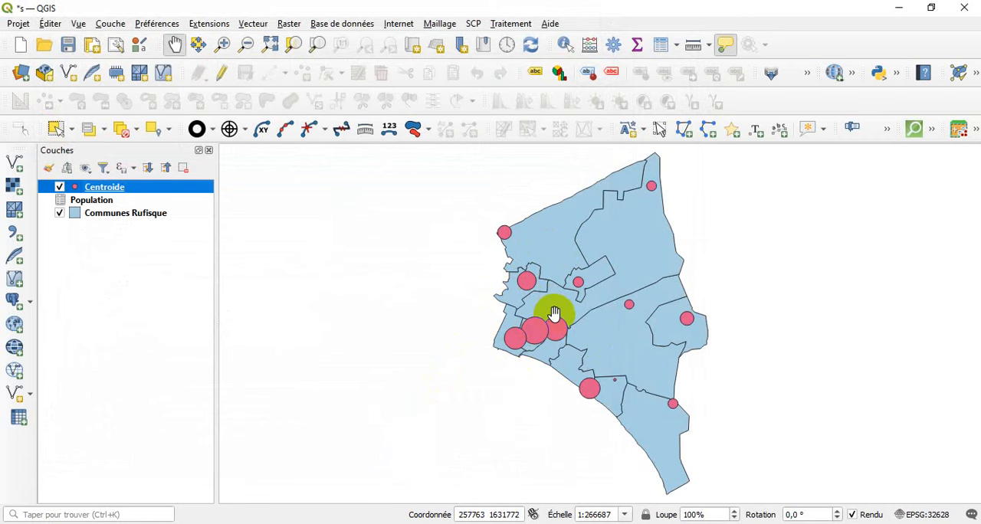
left_click(380, 302)
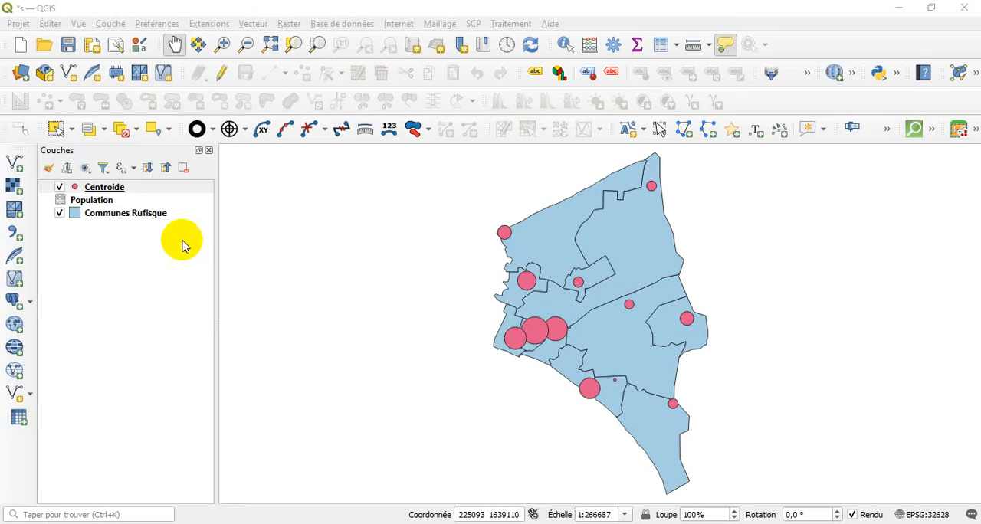
Put the Communes Rufisque attribute table in edit mode and add a decimal field named Densite with length 10 and precision 3.
left_click(148, 221)
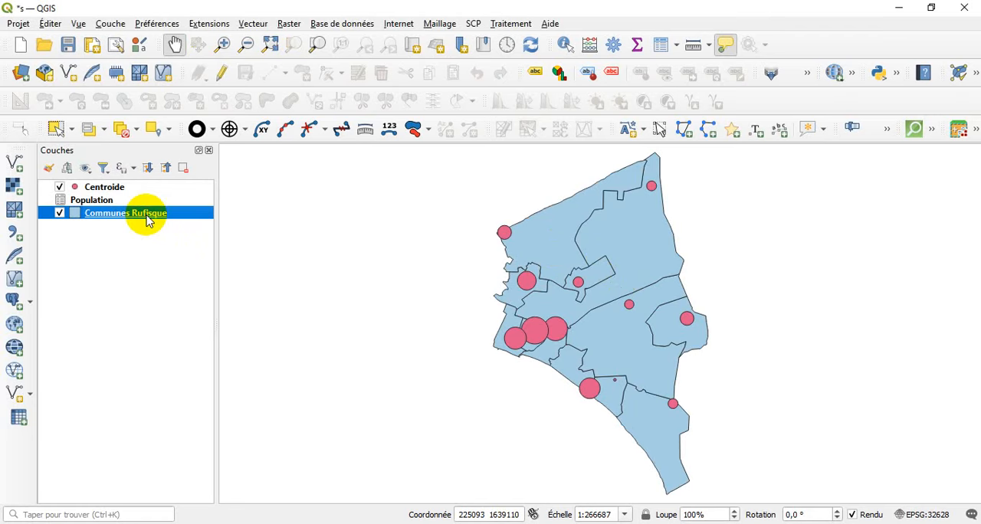
right_click(148, 221)
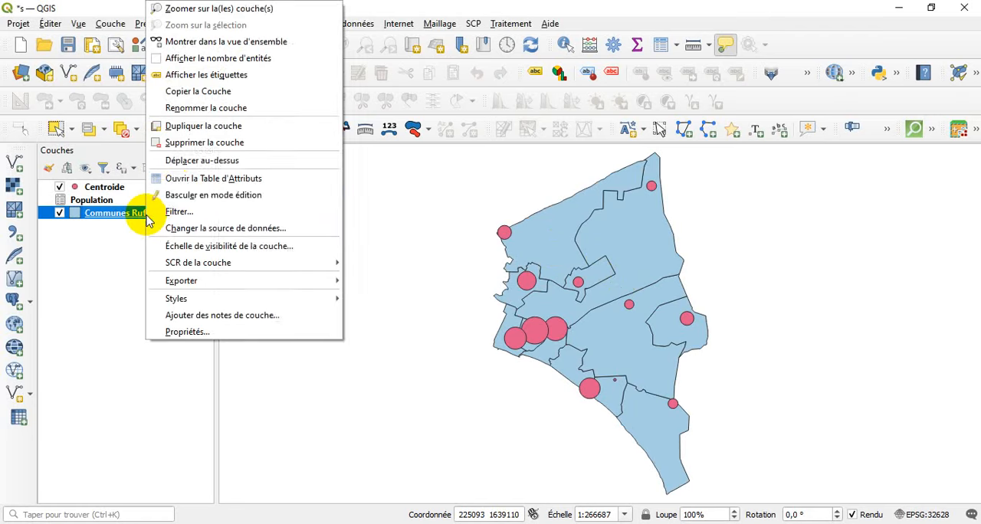
left_click(185, 180)
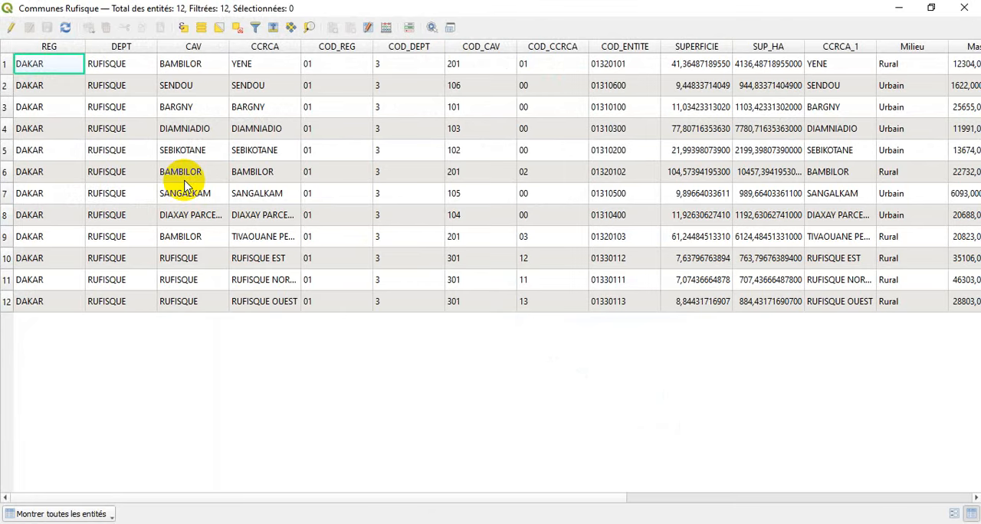
left_click(11, 28)
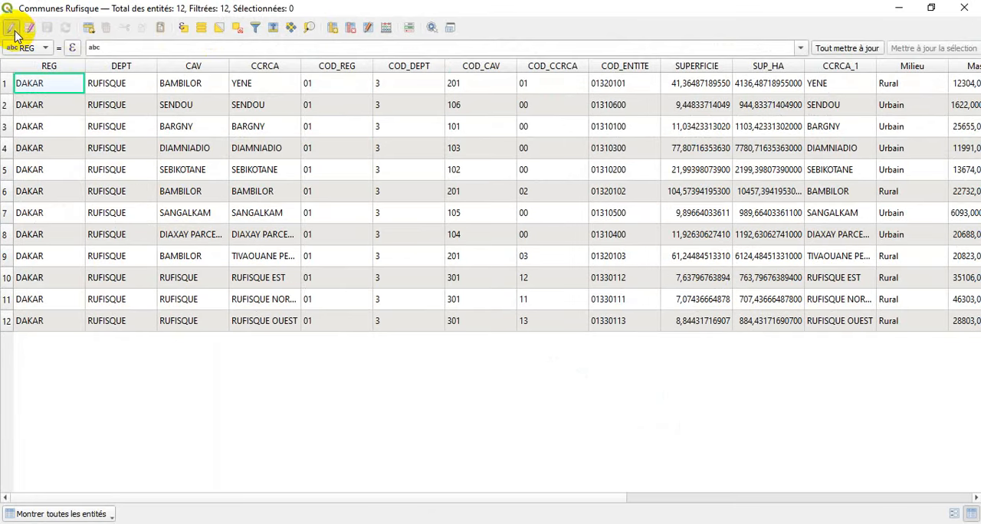
left_click(331, 29)
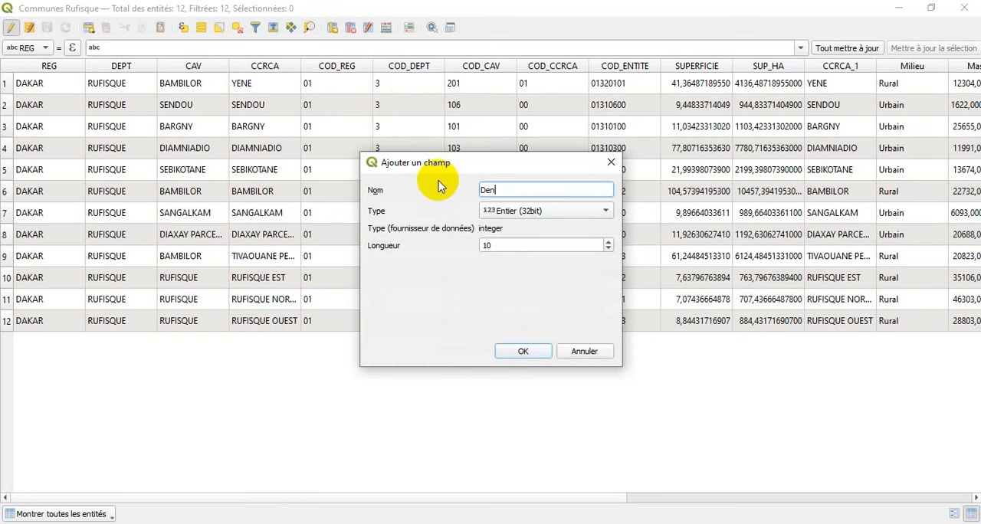
left_click(502, 210)
left_click(512, 239)
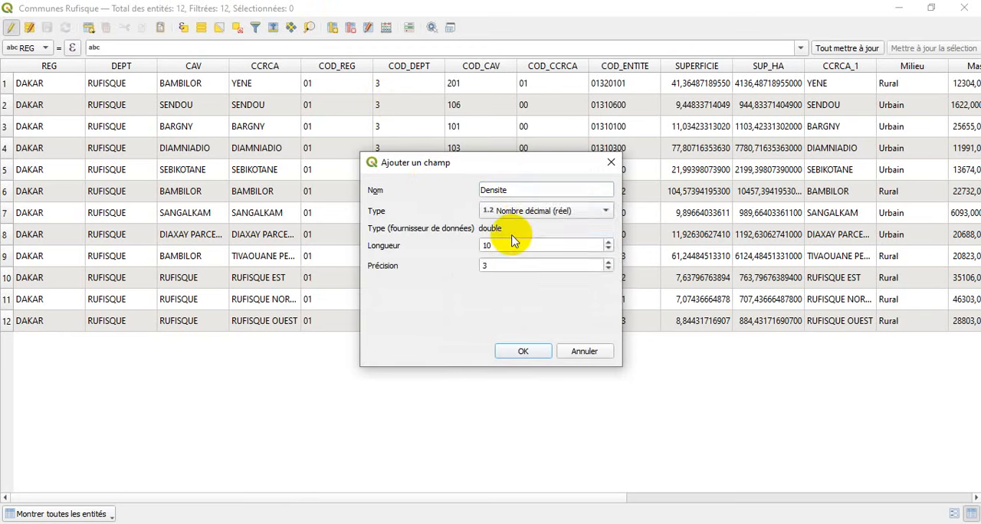
left_click(518, 351)
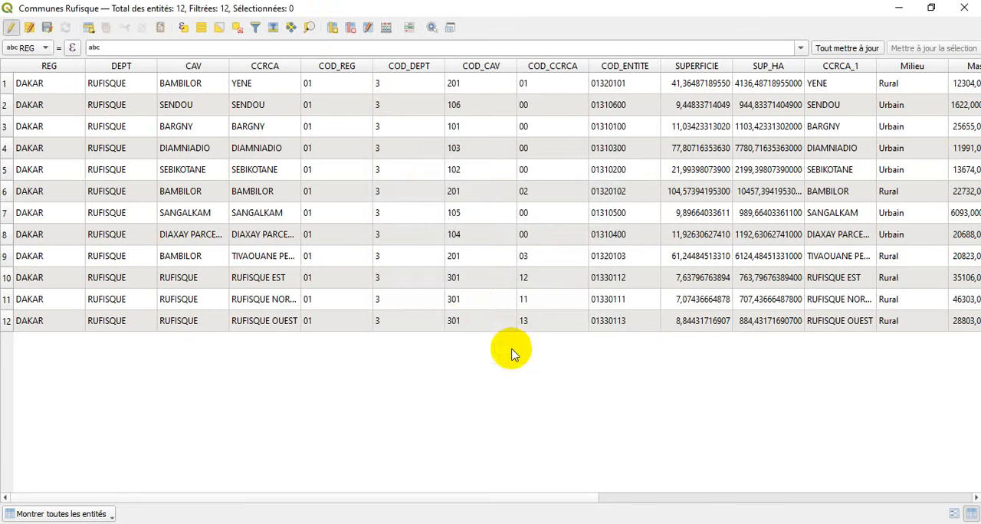
Set up the field calculator to update the existing Densite field of Communes Rufisque.
left_click(387, 31)
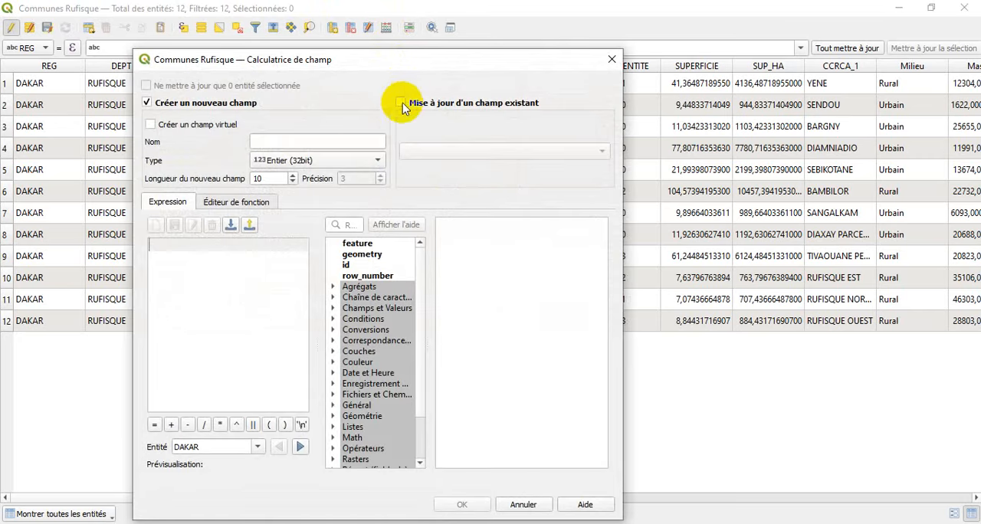
left_click(401, 102)
left_click(409, 150)
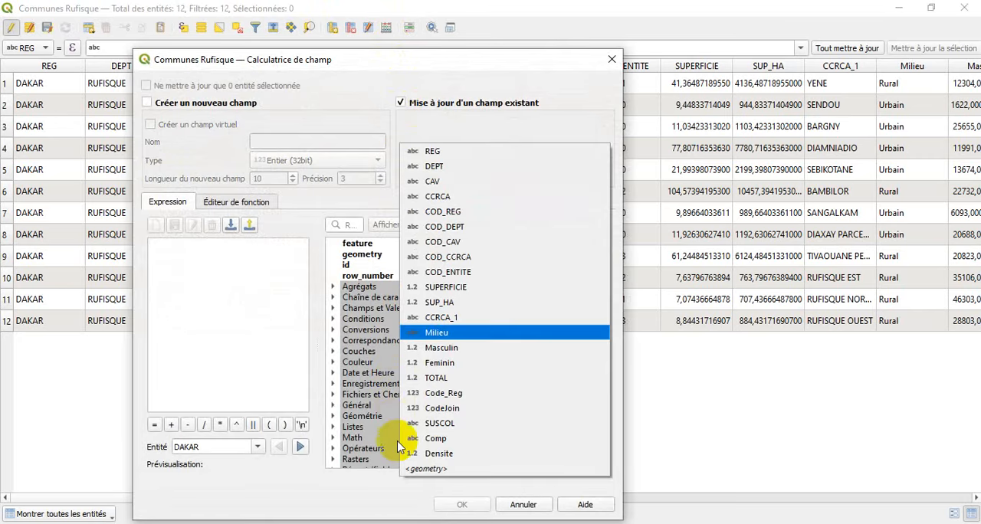
left_click(422, 455)
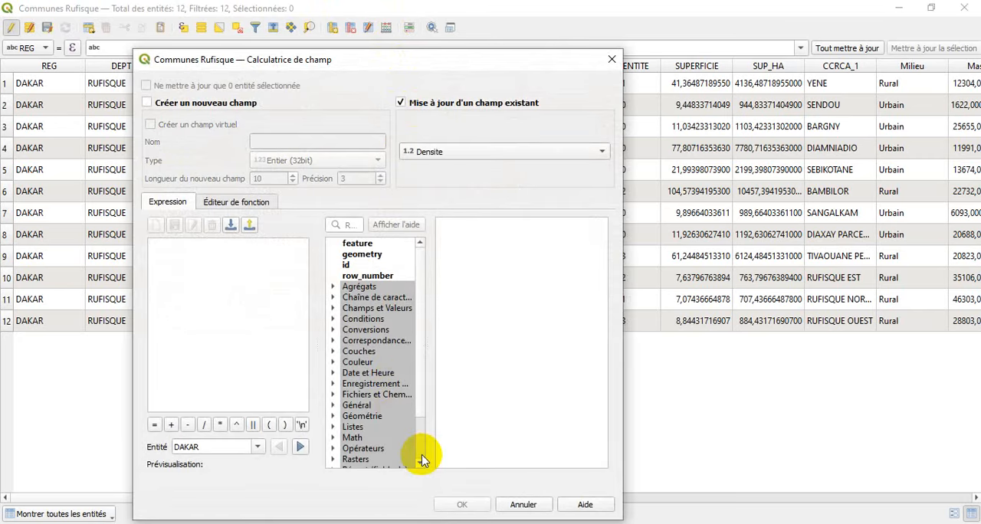
Calculate the Densite values with the expression "POPULATION" / "SUPERFICIE".
left_click(334, 309)
scroll(381, 391, "down", 3)
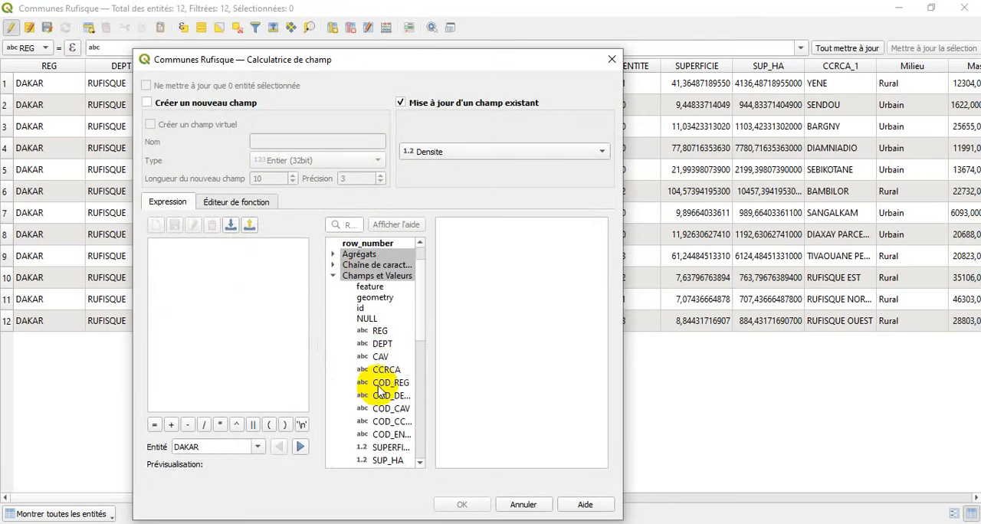
scroll(380, 391, "down", 1)
scroll(378, 391, "down", 1)
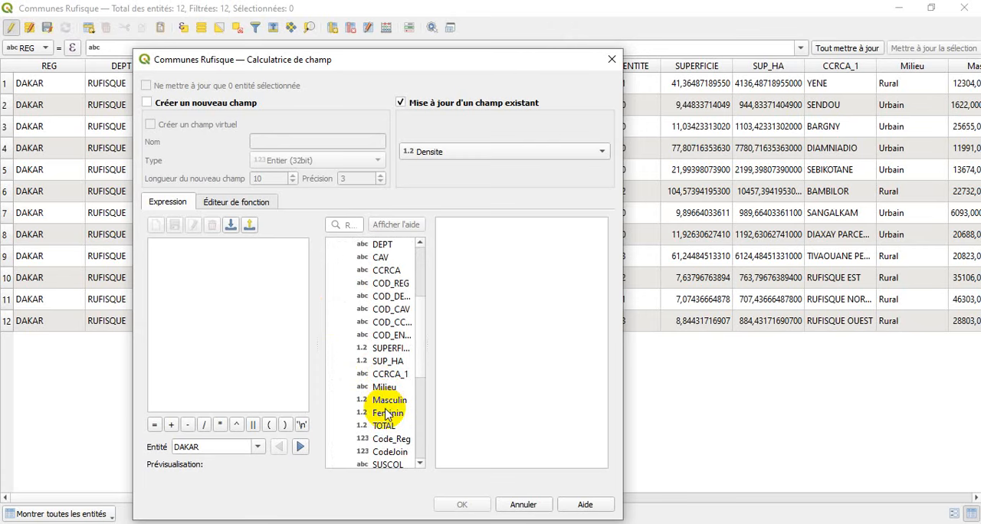
scroll(385, 406, "down", 2)
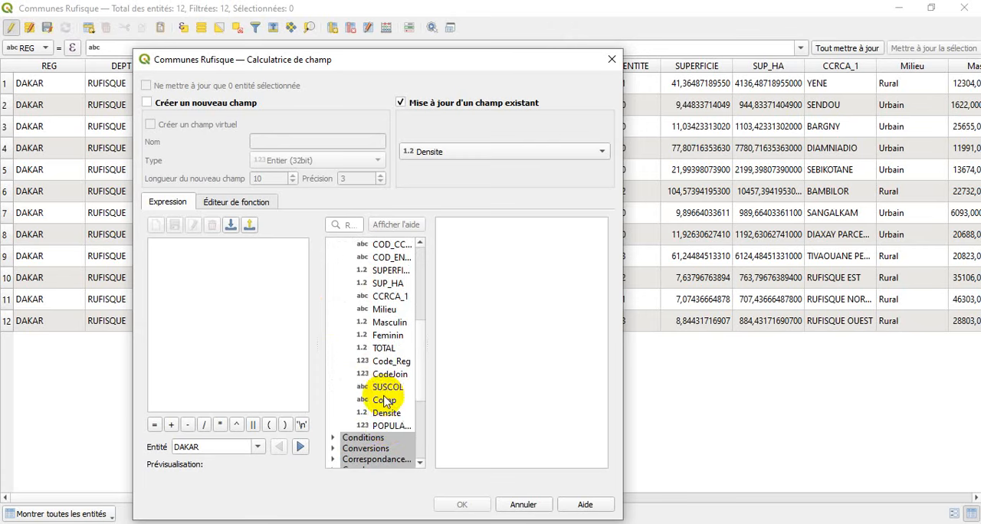
double_click(387, 426)
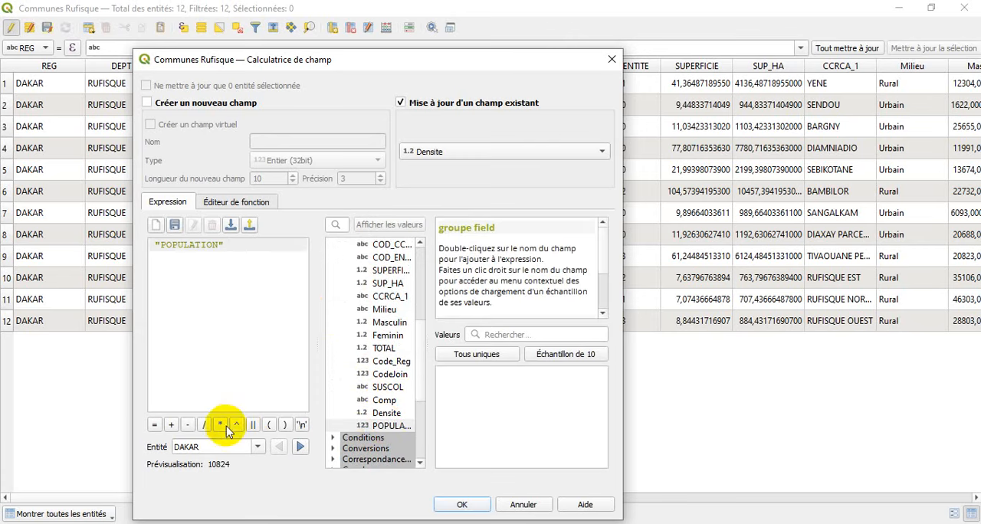
left_click(205, 426)
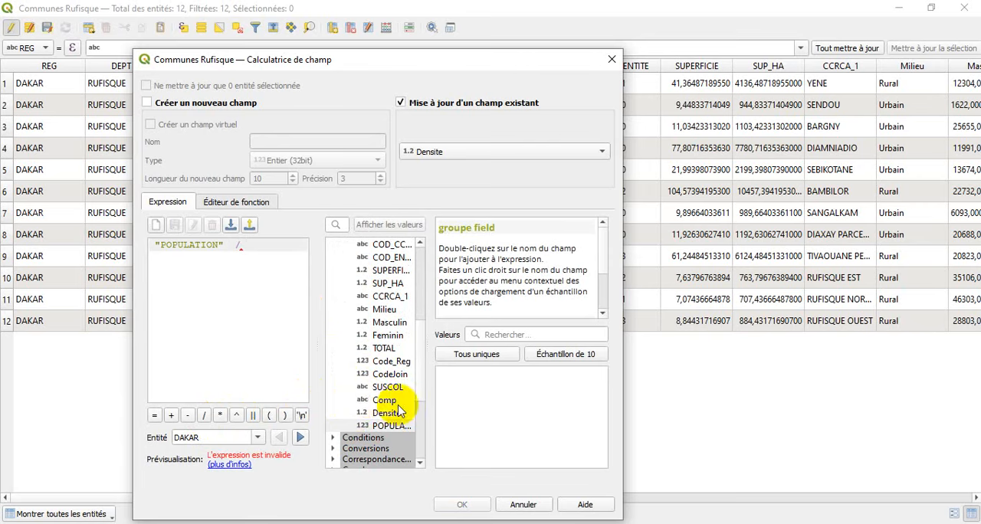
scroll(389, 383, "up", 1)
double_click(389, 309)
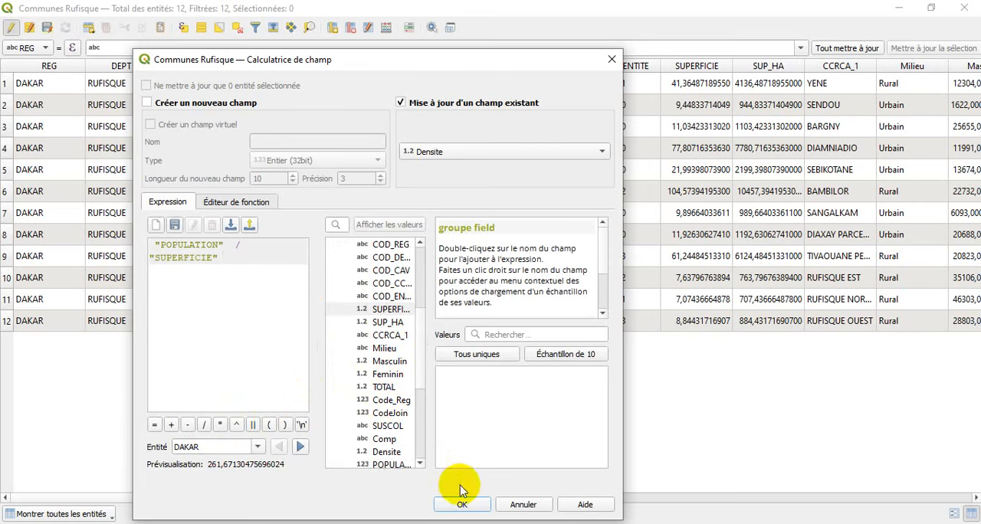
left_click(475, 507)
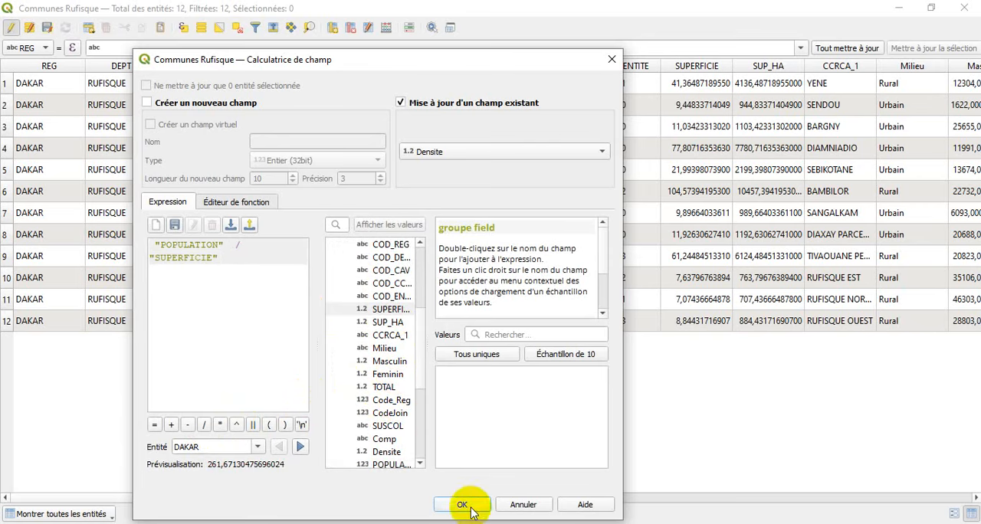
left_click(469, 507)
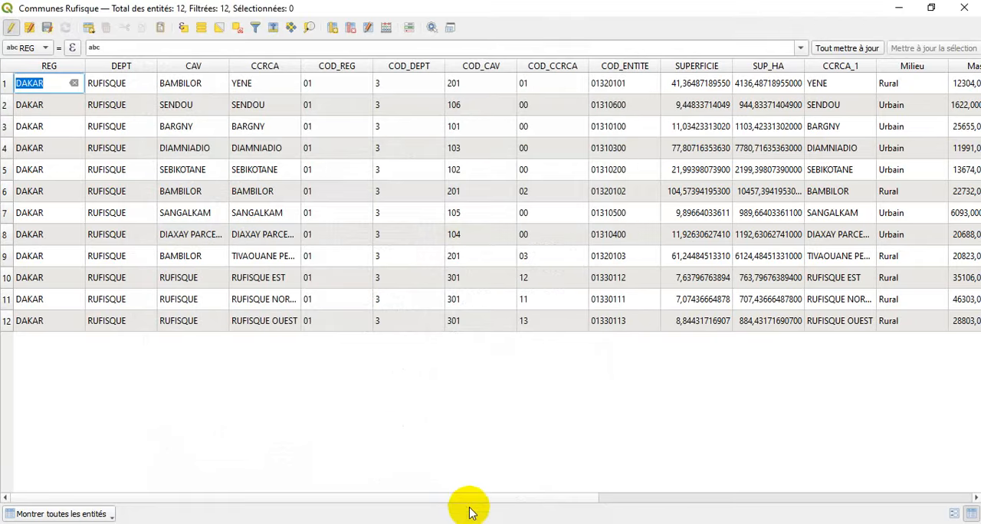
Check the Densite column, close the attribute table, and end editing of Communes Rufisque with the changes saved.
left_click_drag(469, 505, 920, 511)
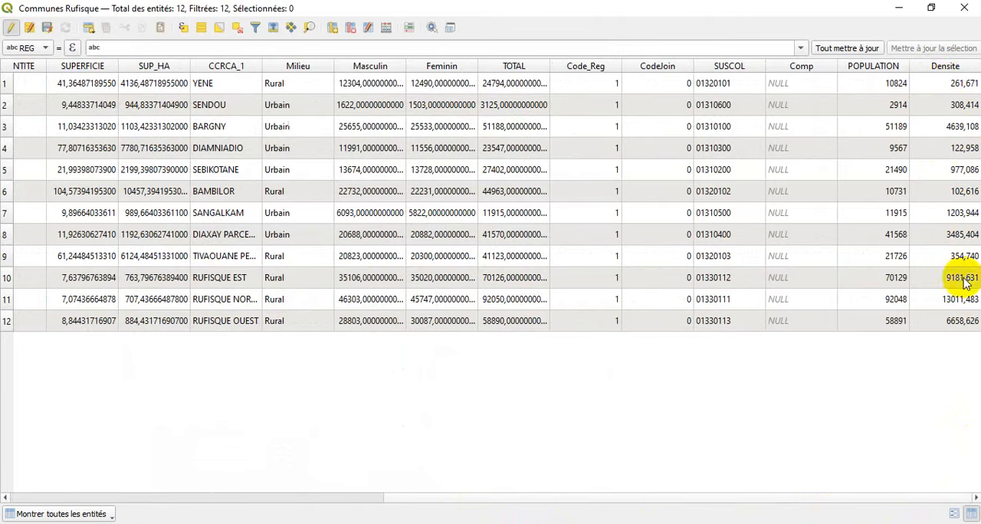
left_click(964, 7)
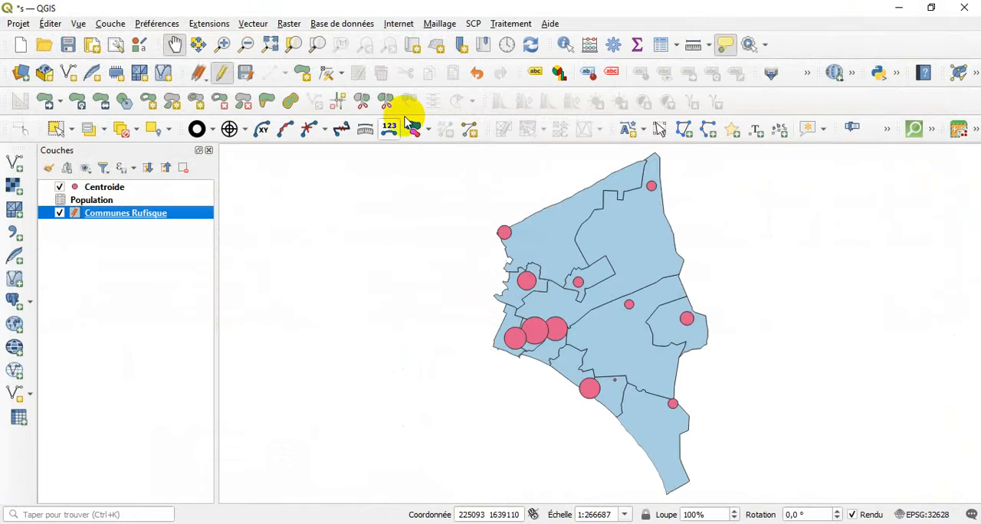
left_click(224, 74)
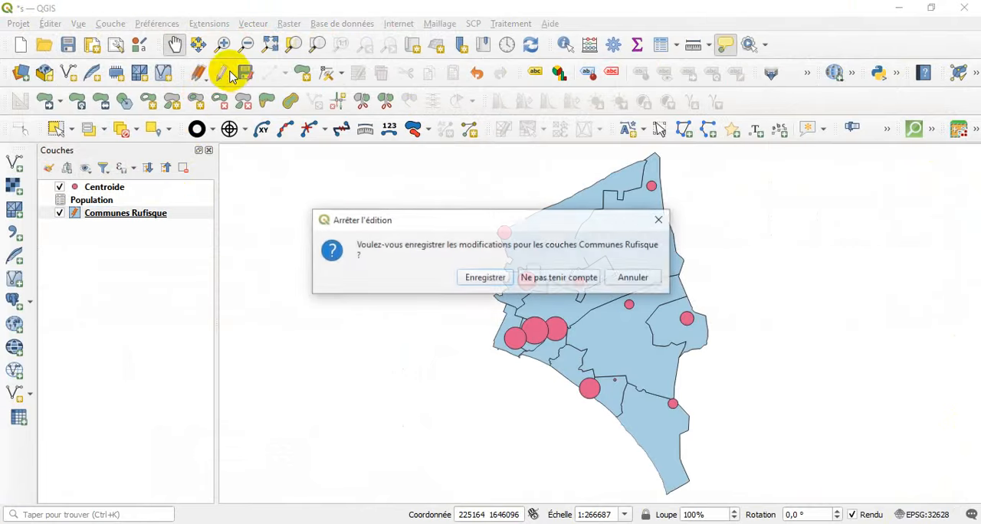
left_click(476, 276)
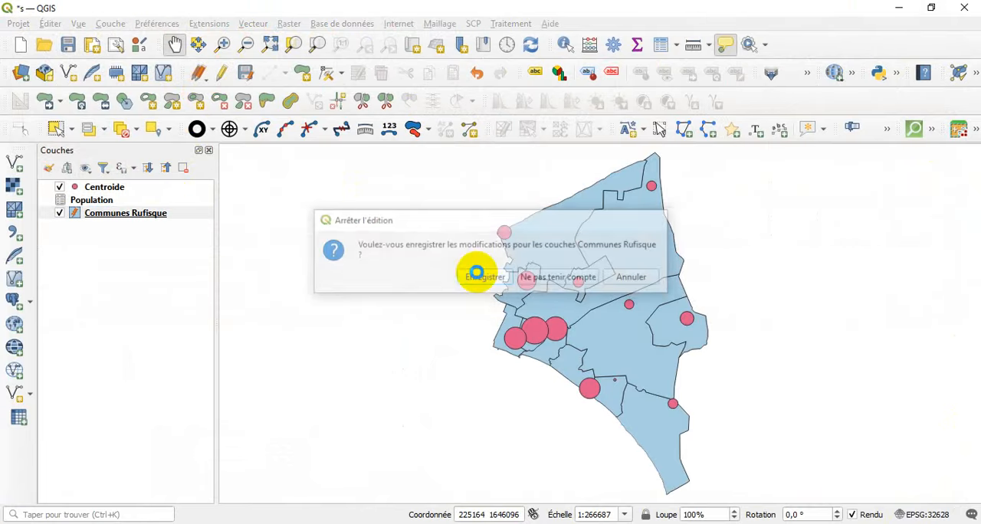
Symbolize Communes Rufisque with a graduated renderer on the Densite field, using equal intervals and 5 classes.
double_click(155, 216)
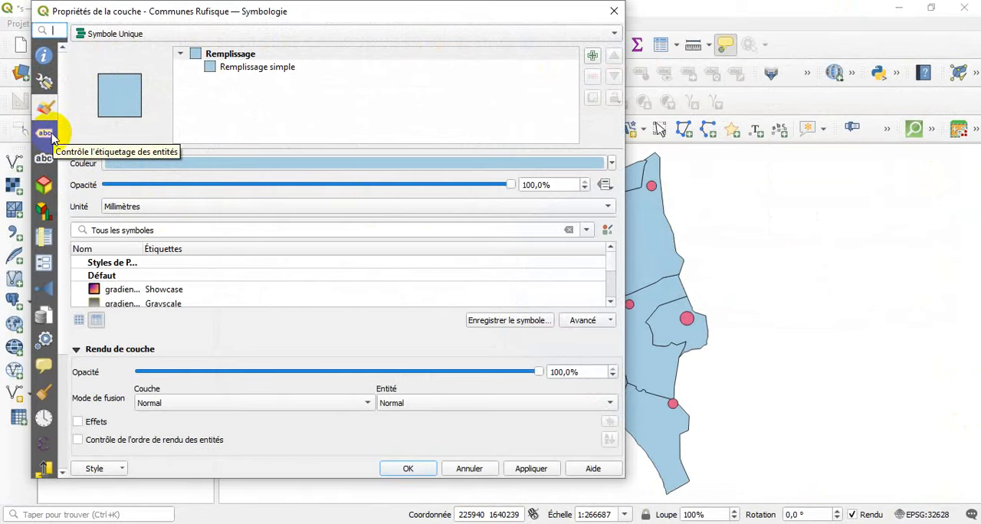
left_click(86, 34)
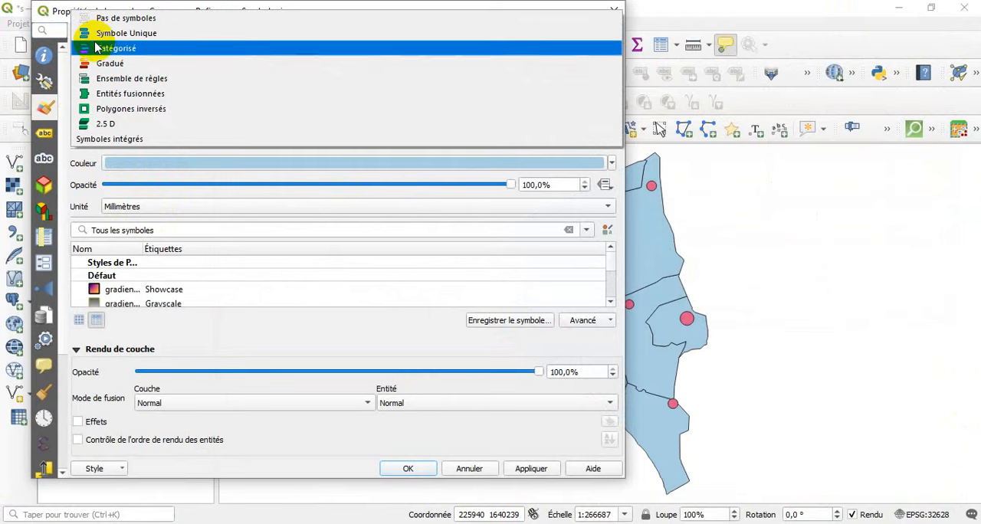
left_click(102, 65)
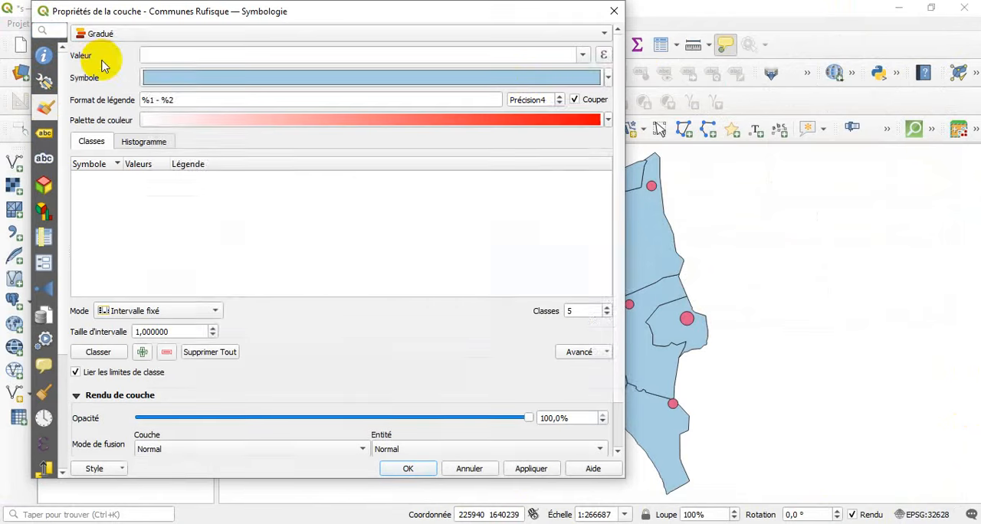
left_click(585, 55)
left_click(367, 193)
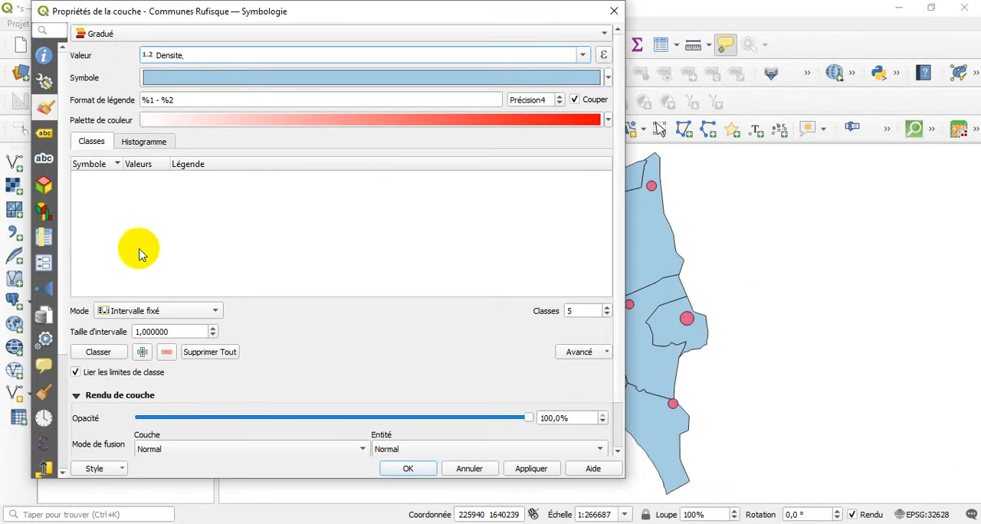
left_click(121, 311)
left_click(119, 324)
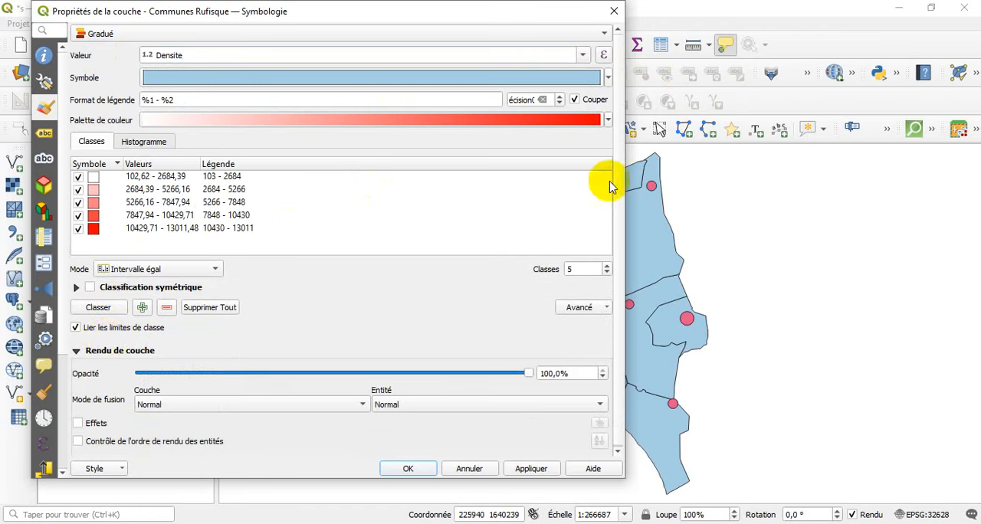
Give the density classes the YlOrBr colour ramp, apply the symbology, and inspect the densest communes on the map.
left_click(608, 120)
mouse_move(239, 381)
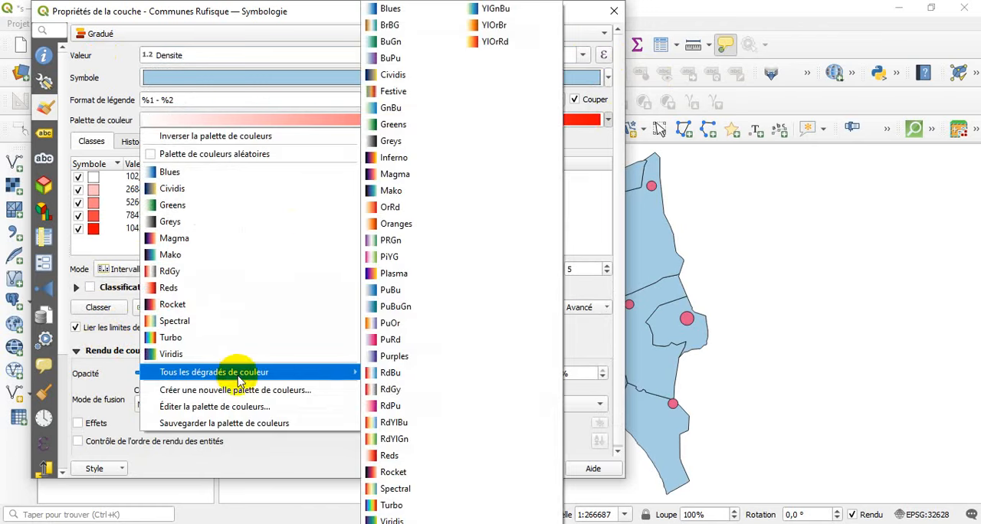
left_click(472, 25)
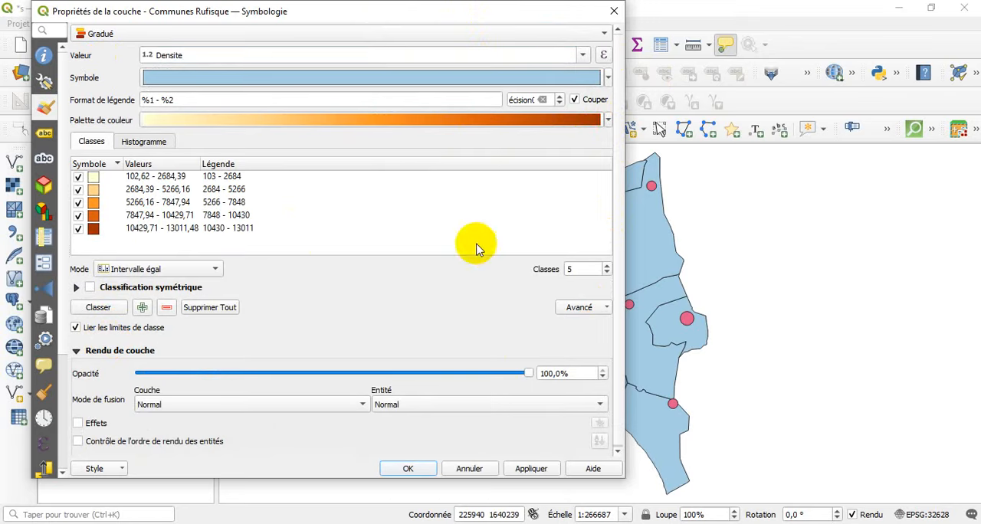
left_click(530, 466)
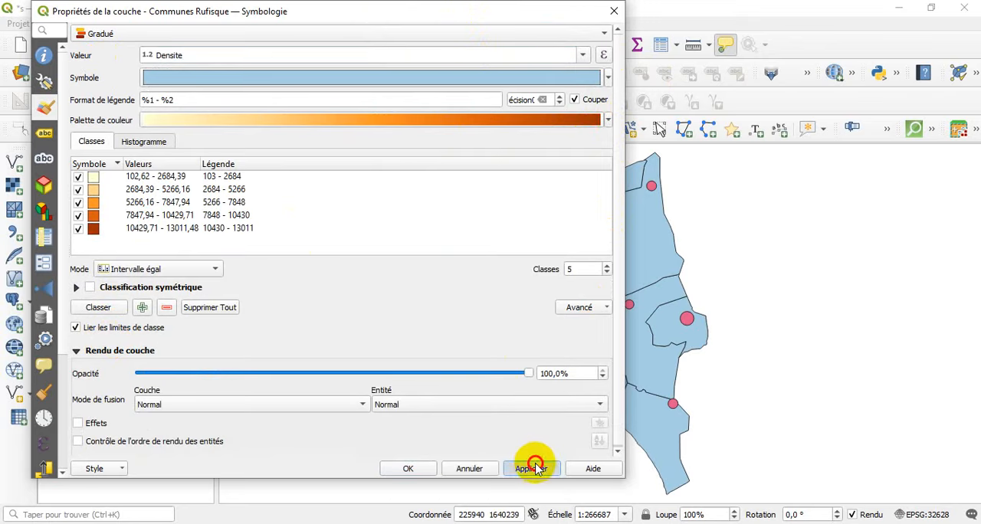
left_click(418, 472)
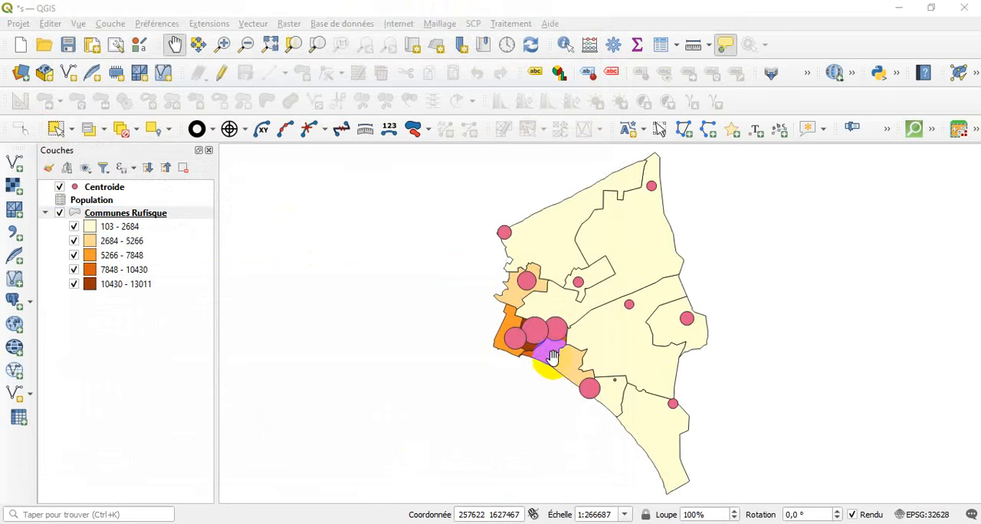
scroll(537, 345, "up", 2)
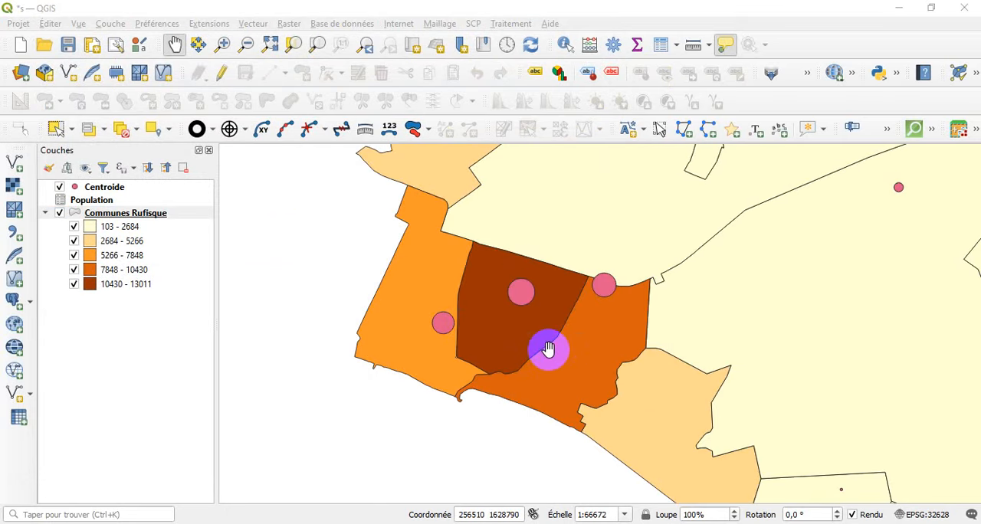
scroll(548, 348, "down", 2)
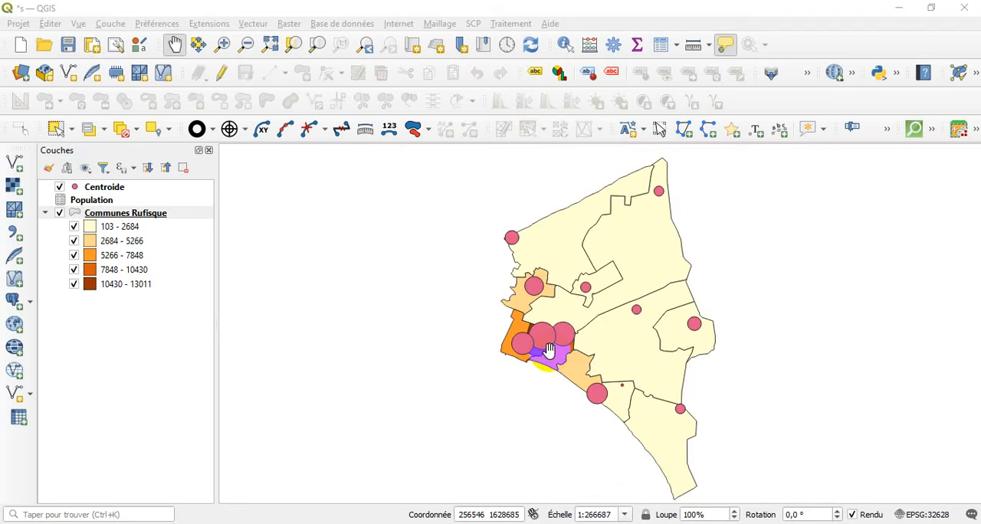
Relabel the two lowest density classes of Communes Rufisque in the legend as "Très faible" and "Faible".
left_click(176, 214)
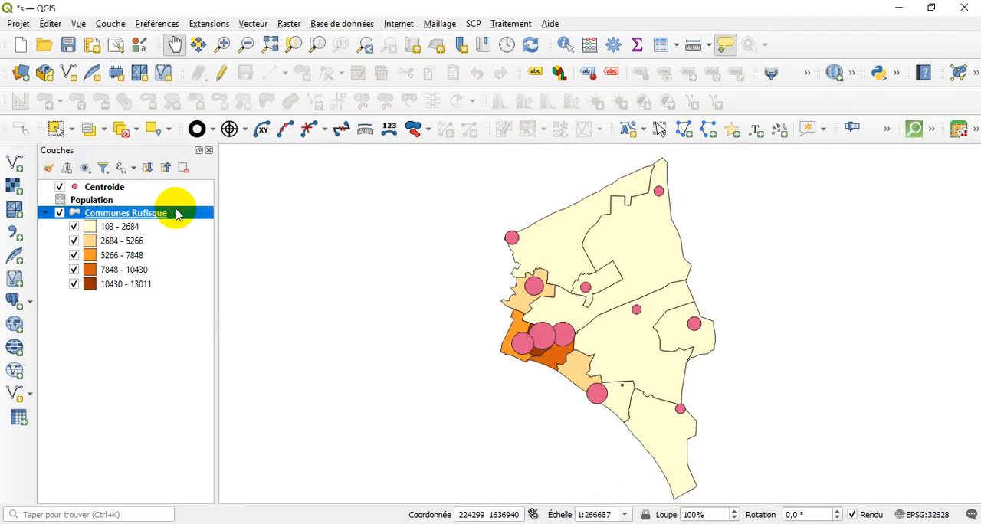
double_click(177, 214)
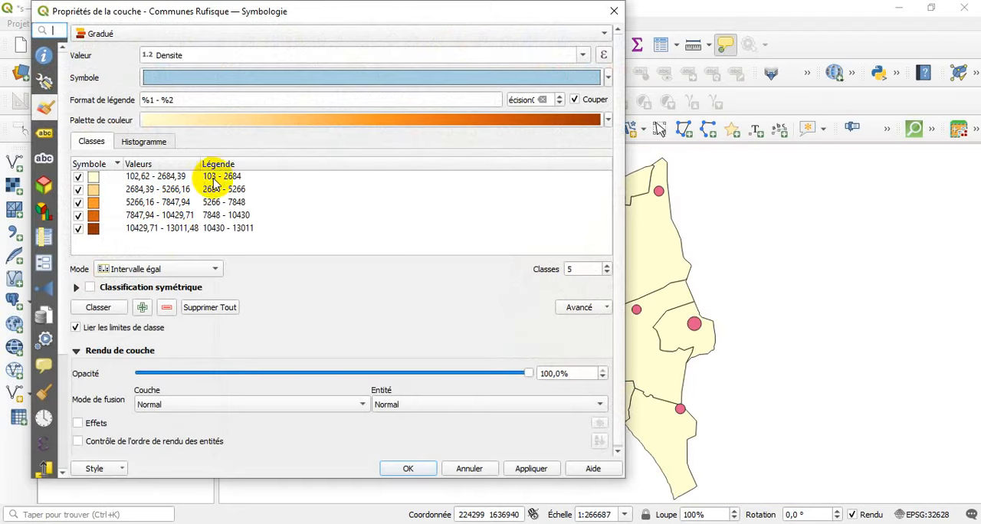
double_click(219, 178)
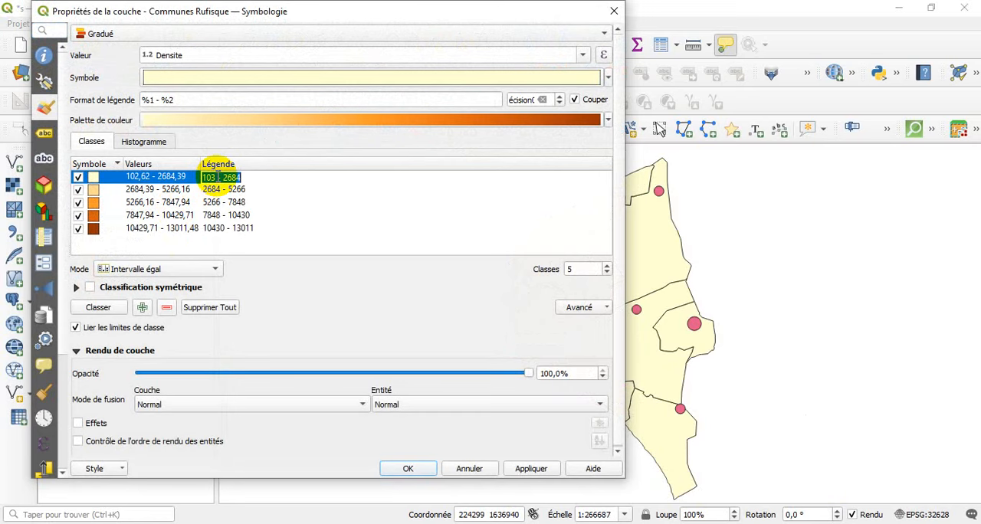
type("Très faible")
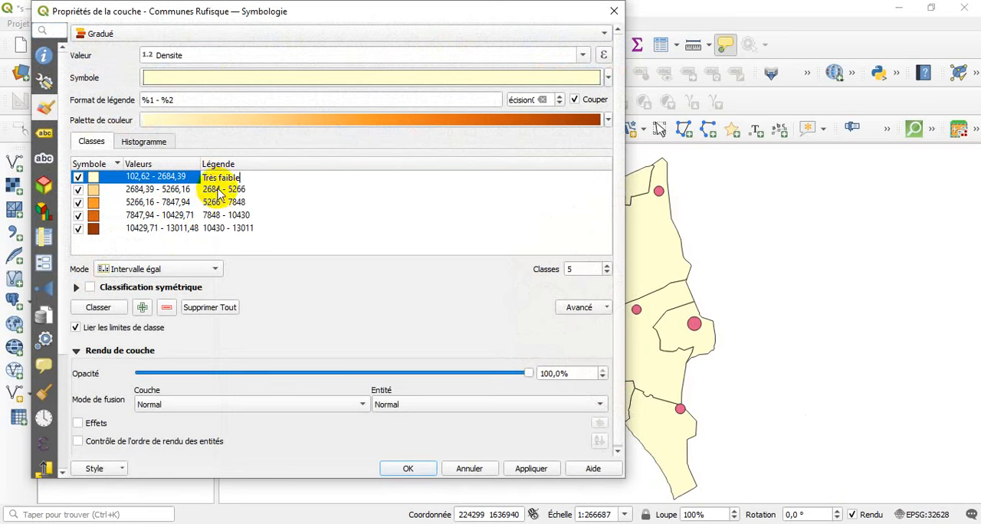
double_click(219, 189)
type("F")
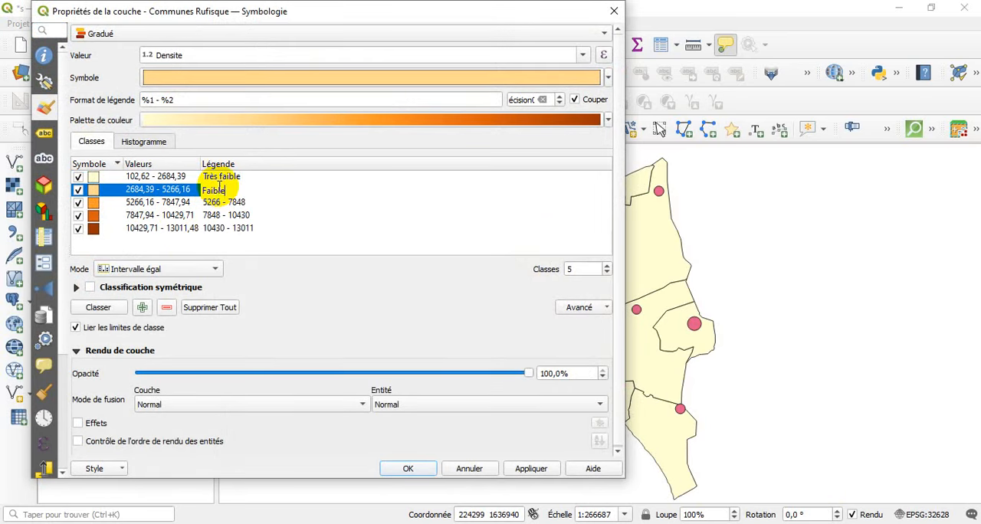
type("aible")
Relabel the three highest density classes as "Moyenne", "Forte" and "Très forte", and accept the layer's symbology.
double_click(232, 203)
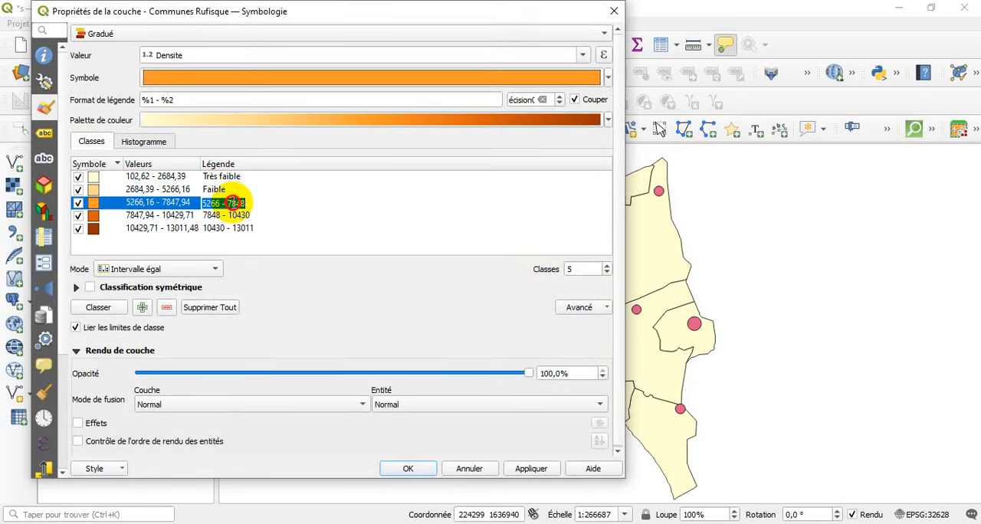
type("Moy")
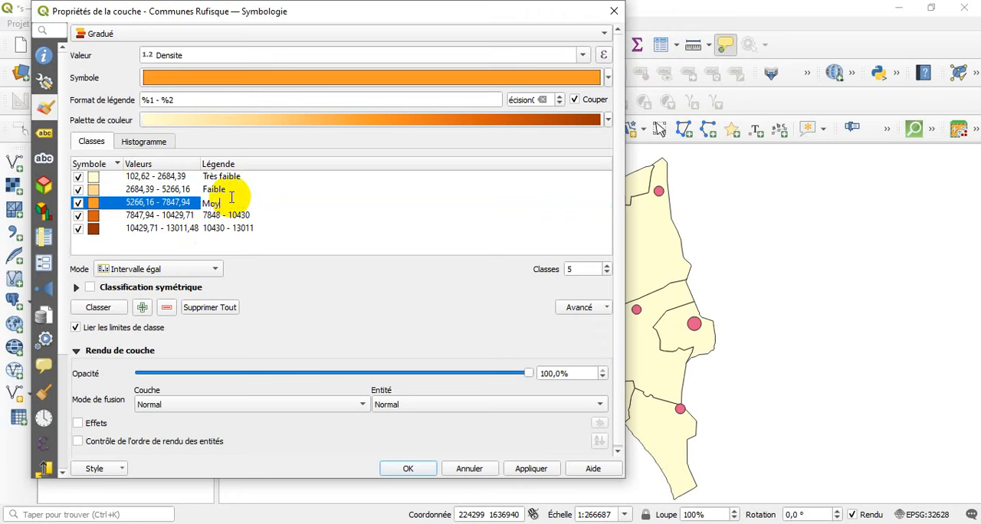
type("enne")
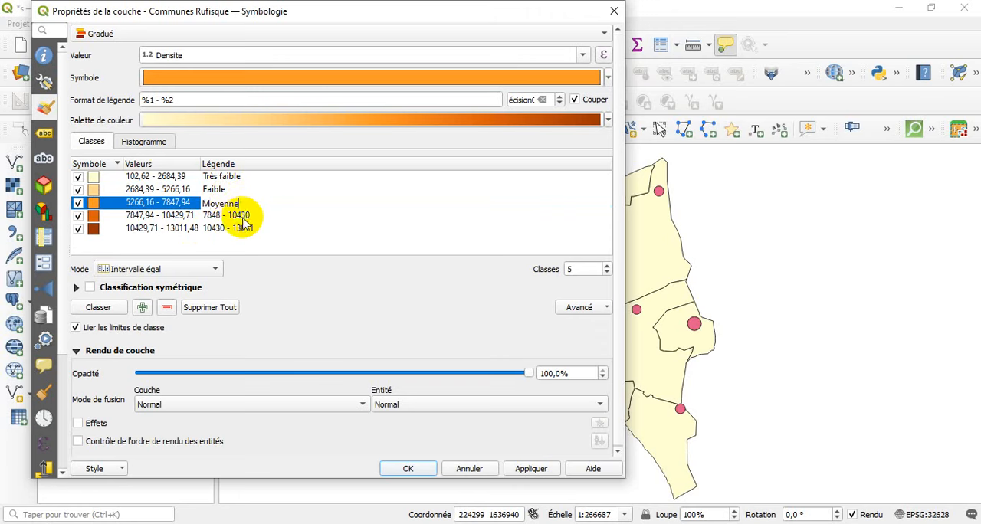
double_click(241, 217)
type("Forte")
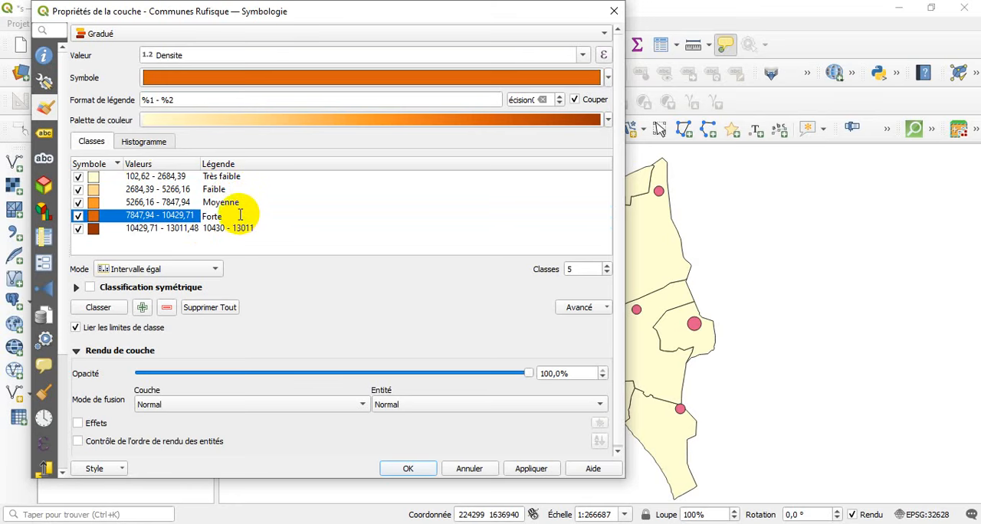
left_click(243, 229)
double_click(243, 230)
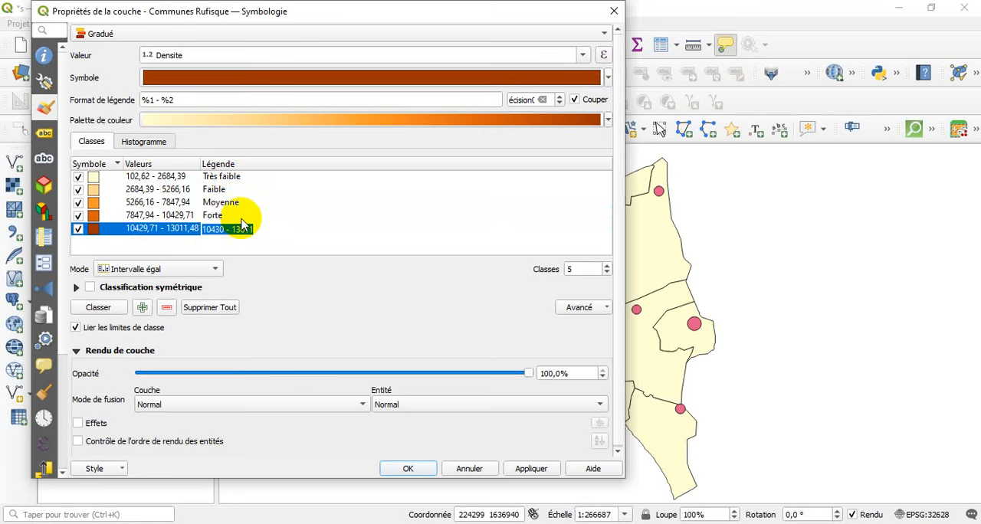
type("T")
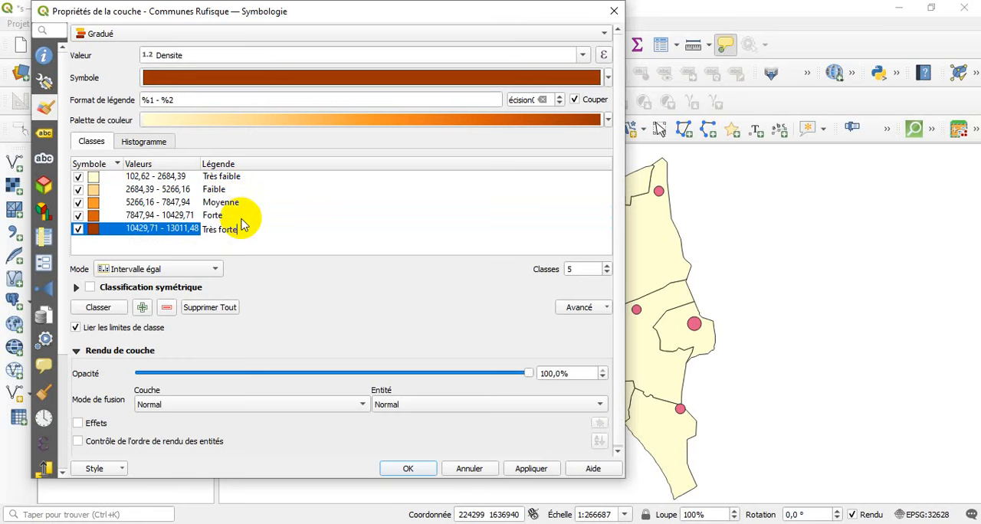
type("rès forte")
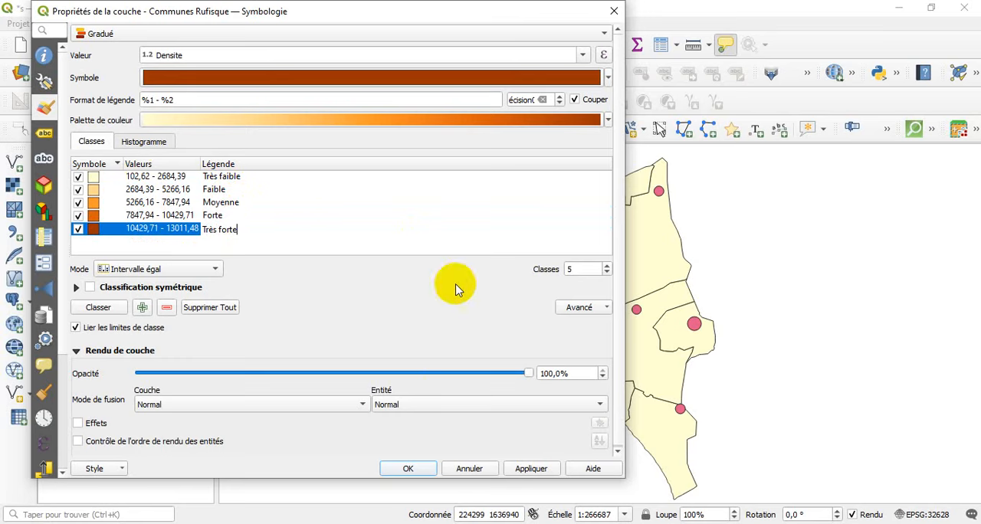
left_click(410, 466)
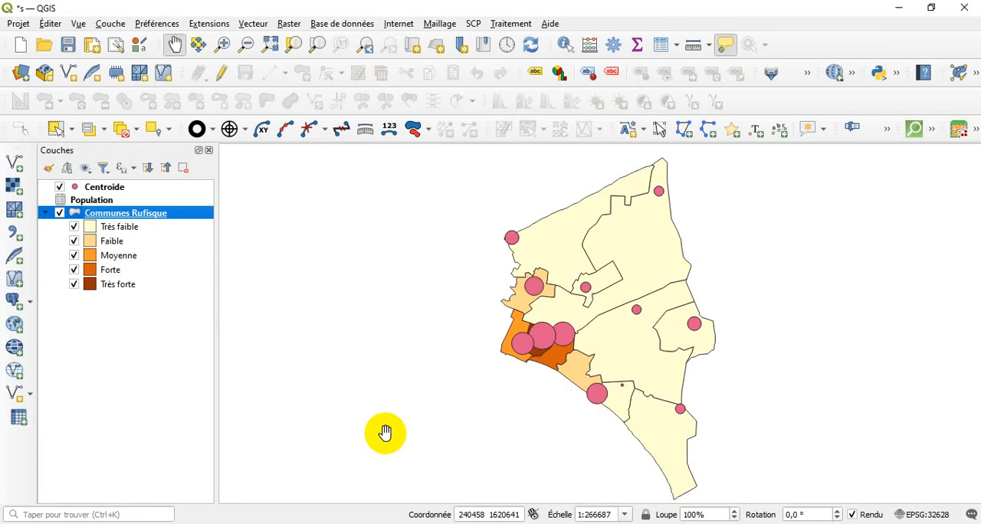
Enable a collapsed data-defined size legend for the Centroide layer, titled "Répartition de la population", and apply it.
left_click(92, 190)
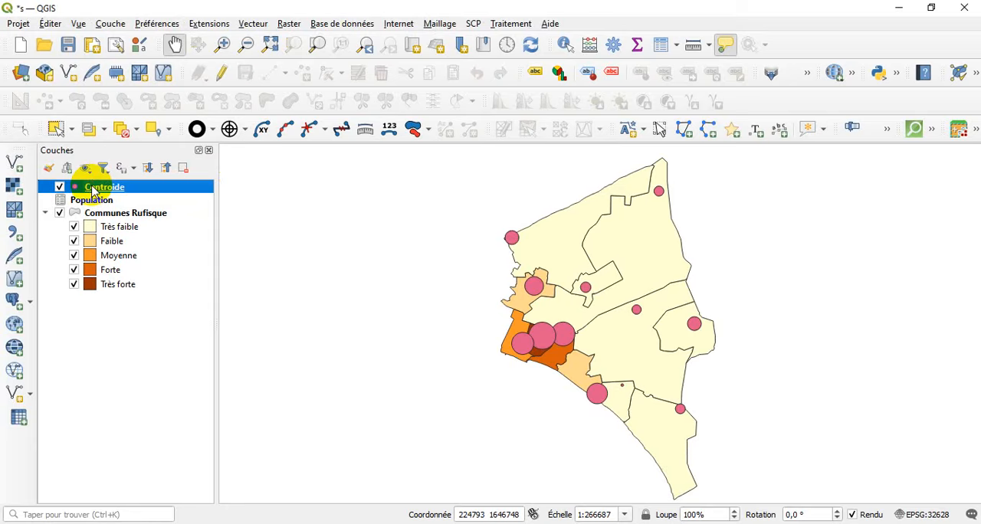
double_click(92, 190)
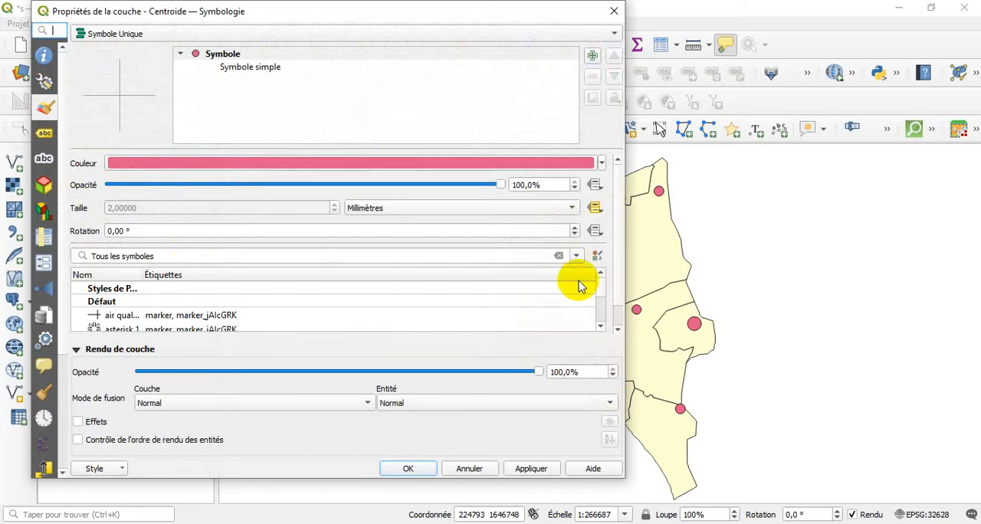
scroll(613, 274, "down", 2)
left_click(591, 320)
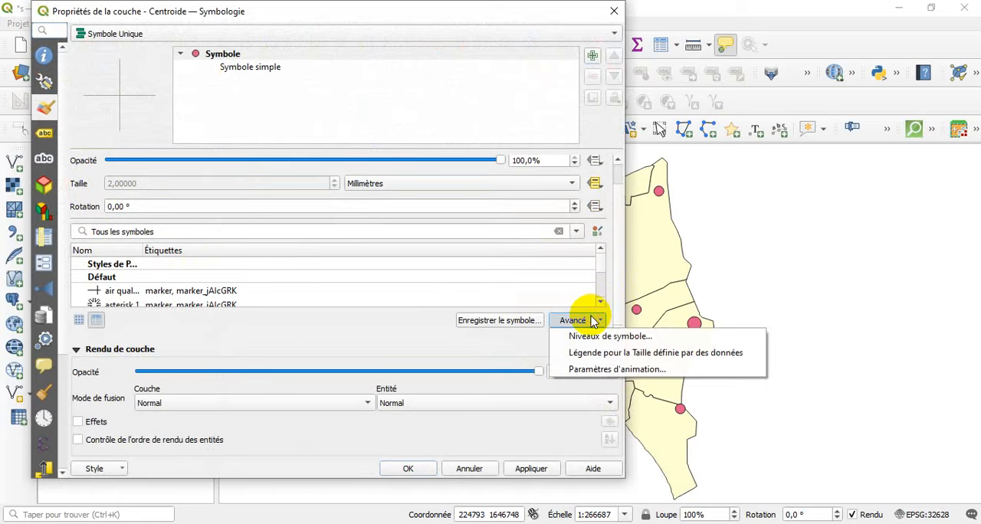
left_click(600, 355)
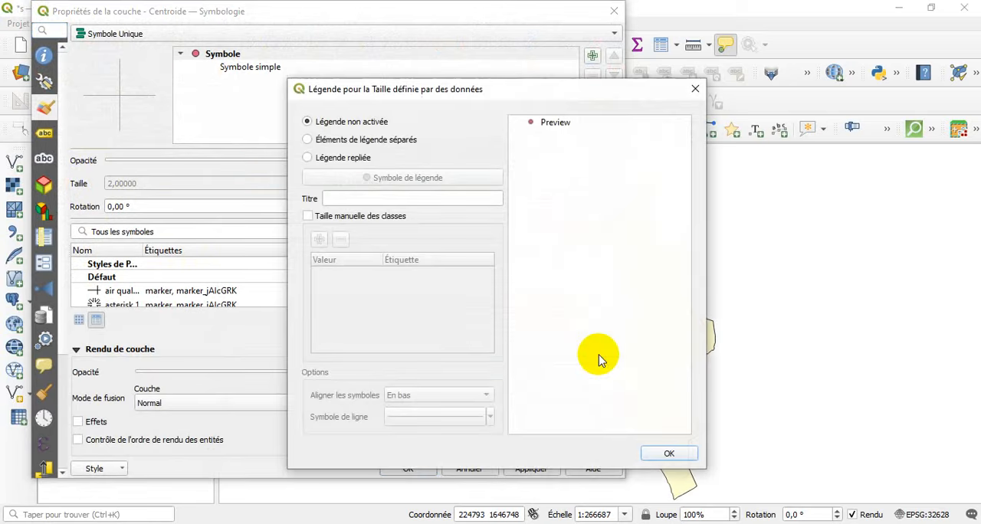
left_click(308, 159)
left_click(325, 199)
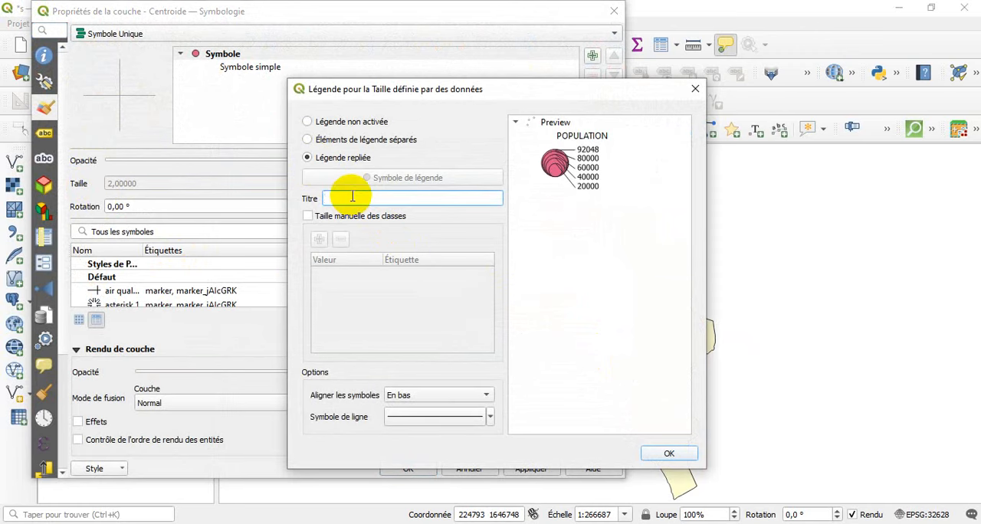
type("Répartition de la population")
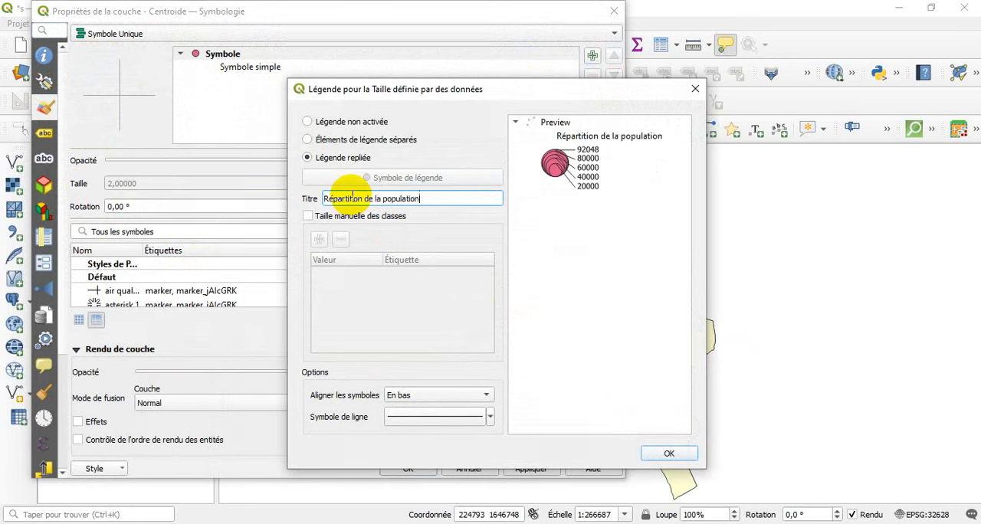
left_click(670, 452)
left_click(541, 469)
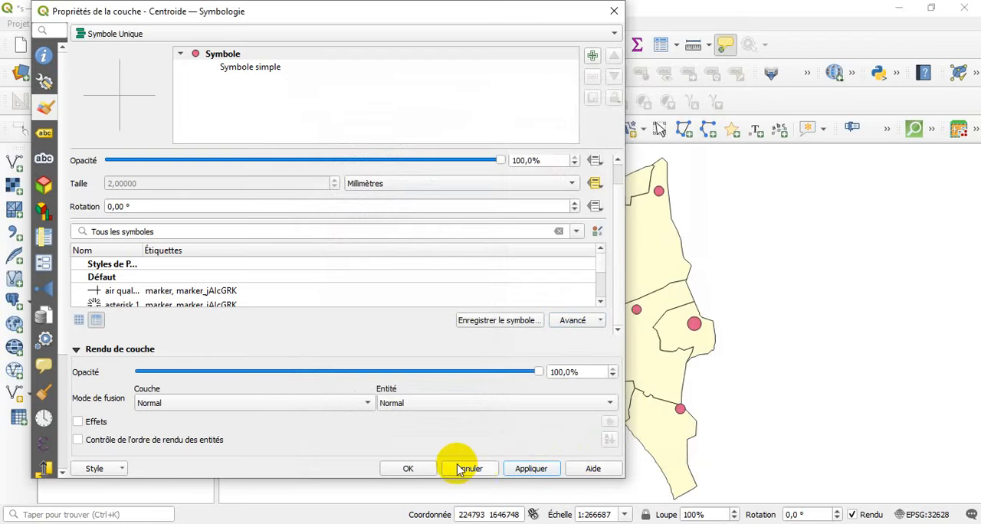
left_click(410, 469)
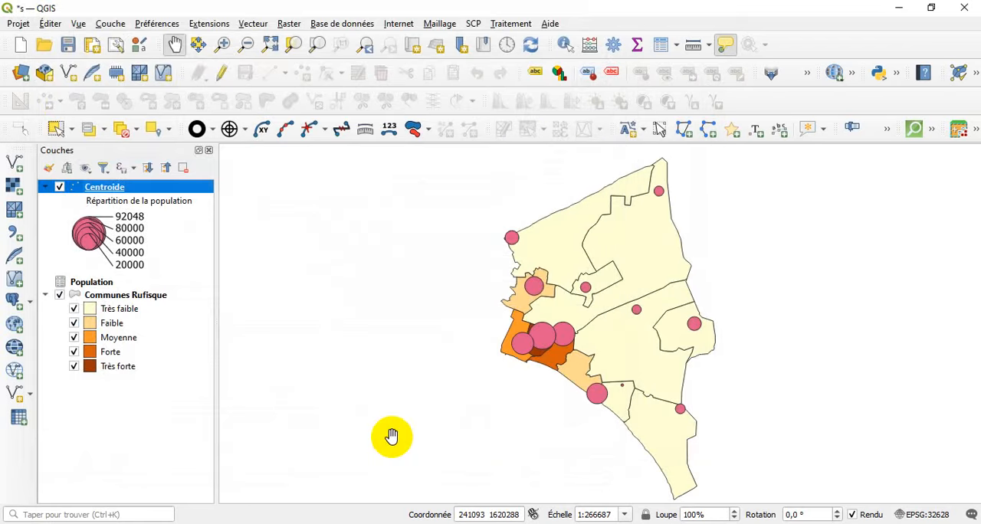
Rename the Centroide layer as "Population totale".
right_click(111, 191)
left_click(149, 295)
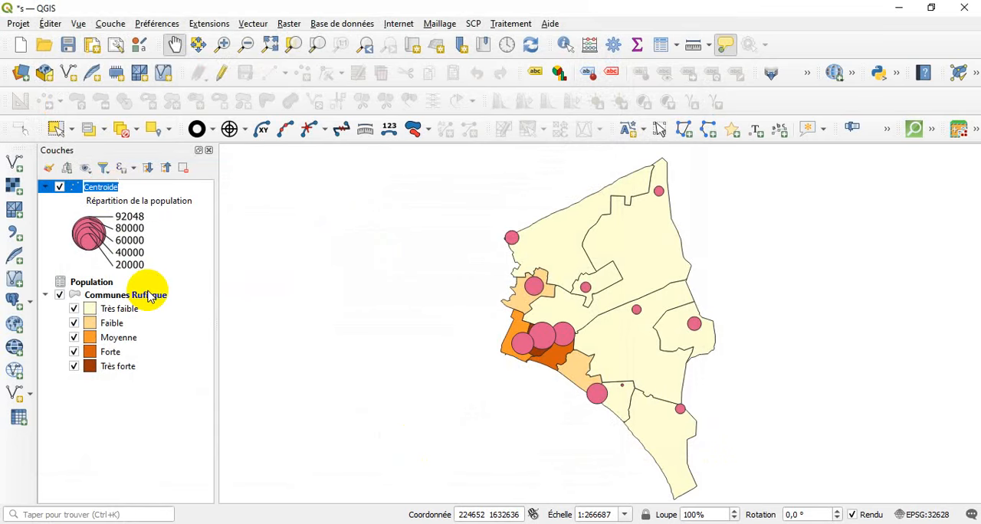
type("Population totale")
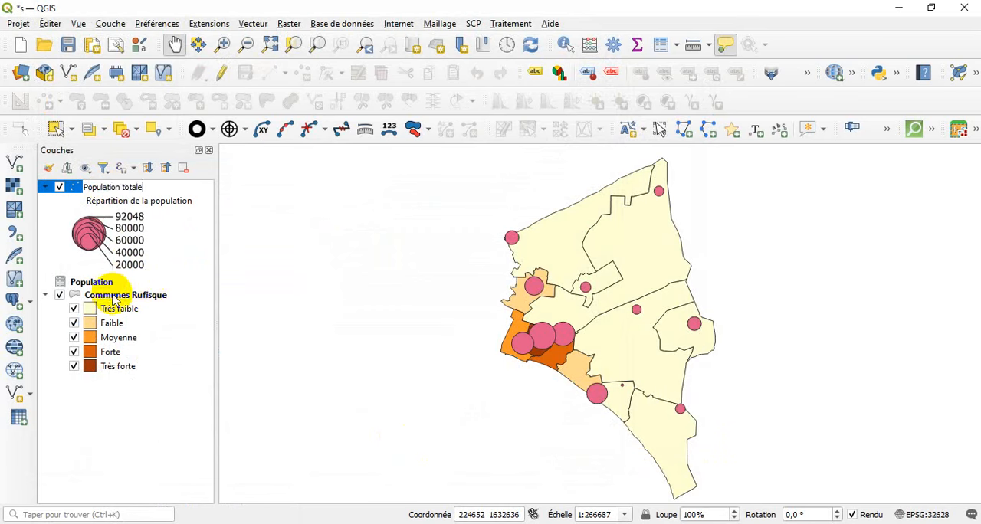
Rename the Communes Rufisque layer as "Densité par ( hbts/km²)".
left_click(115, 297)
right_click(115, 297)
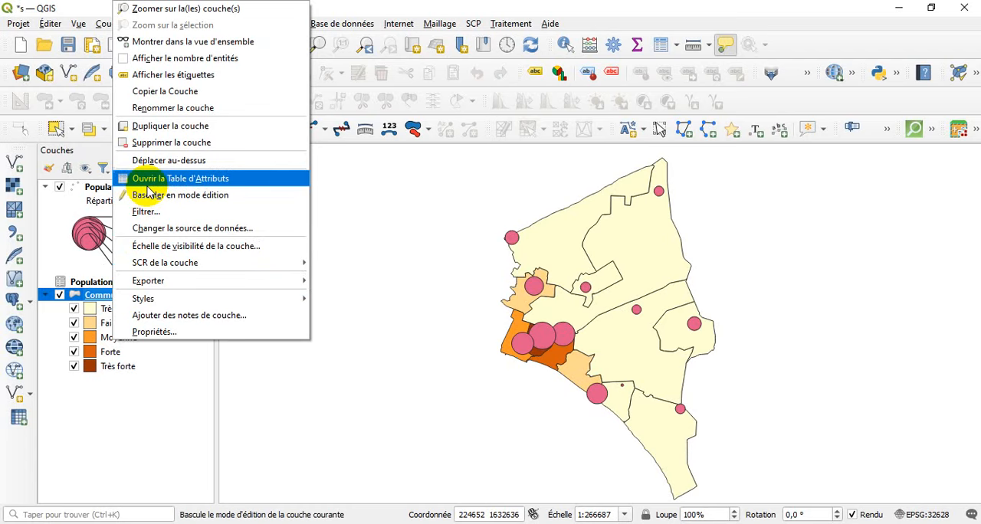
left_click(157, 110)
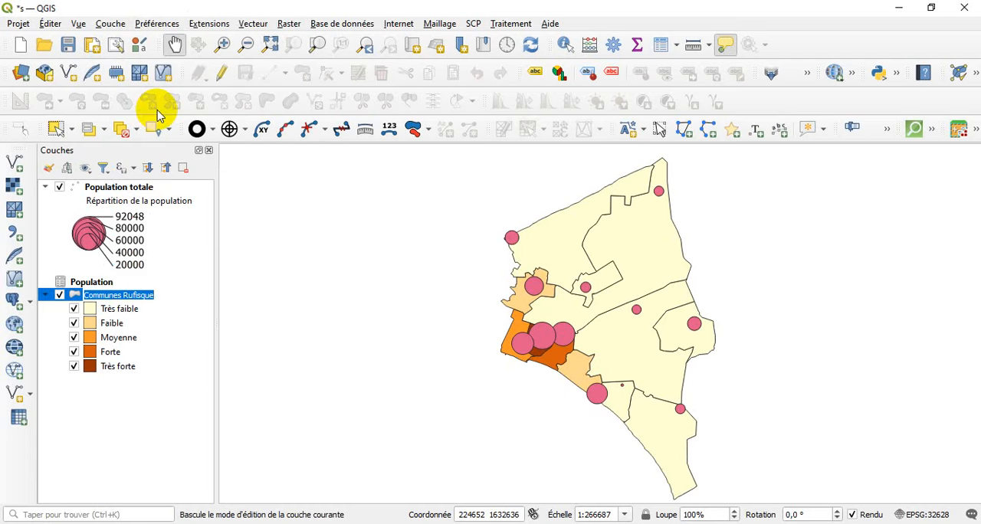
type("Densité par ( hbts/km²")
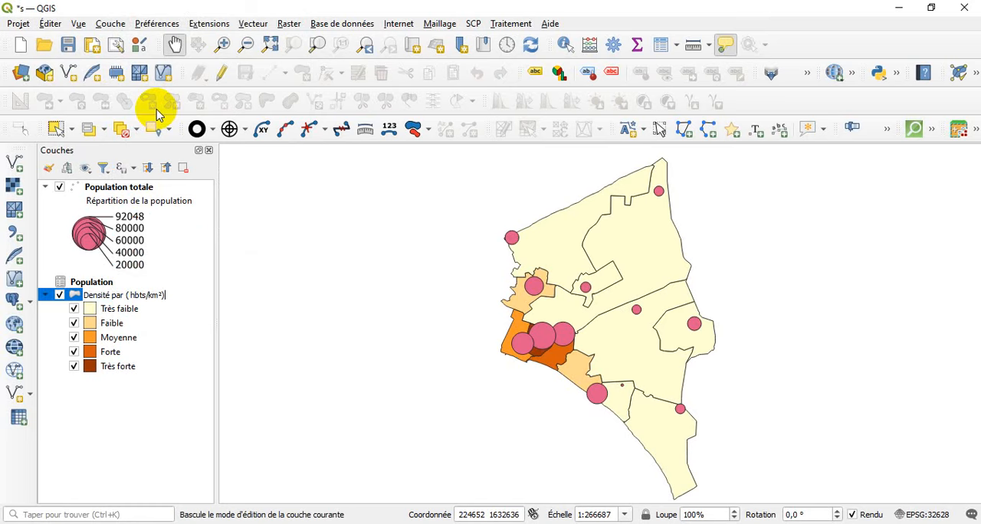
key("Return")
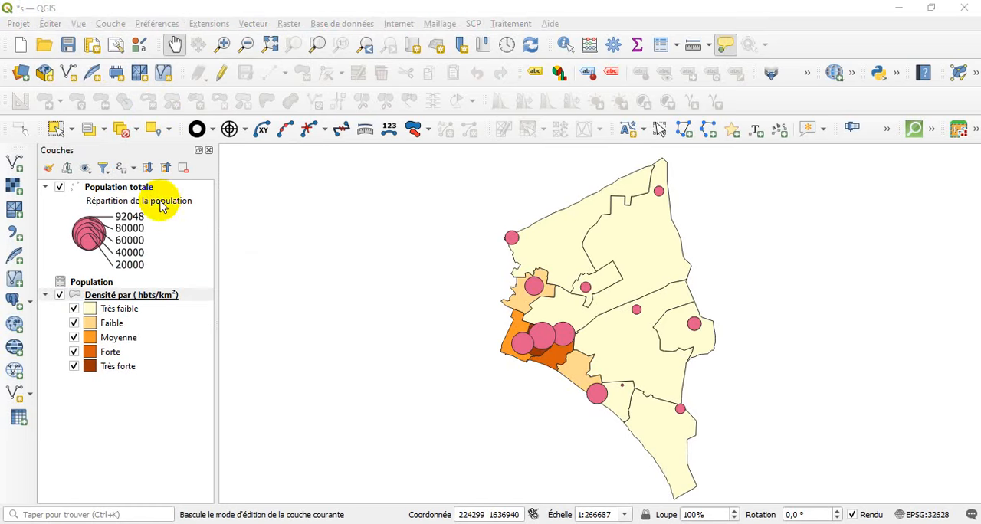
Change the symbol colour of the Population totale layer to red.
left_click(137, 189)
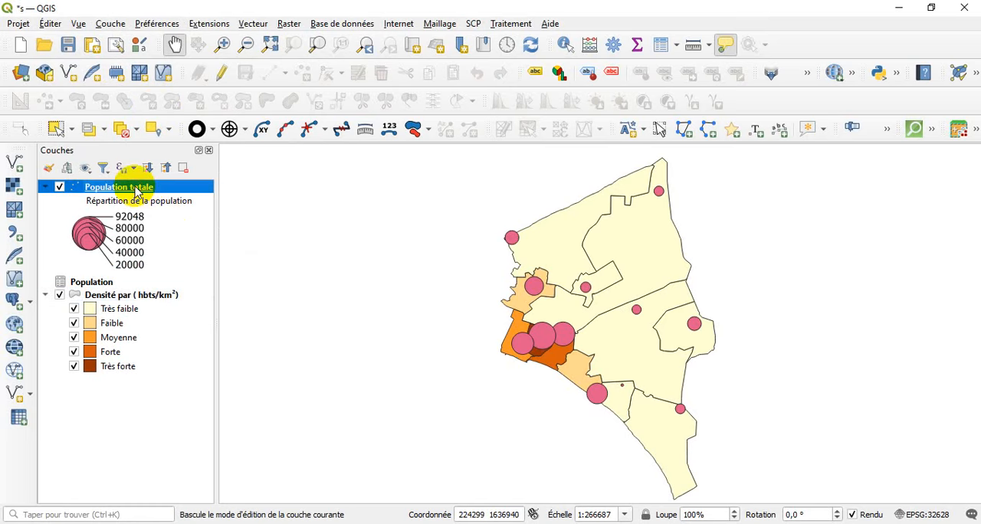
double_click(136, 189)
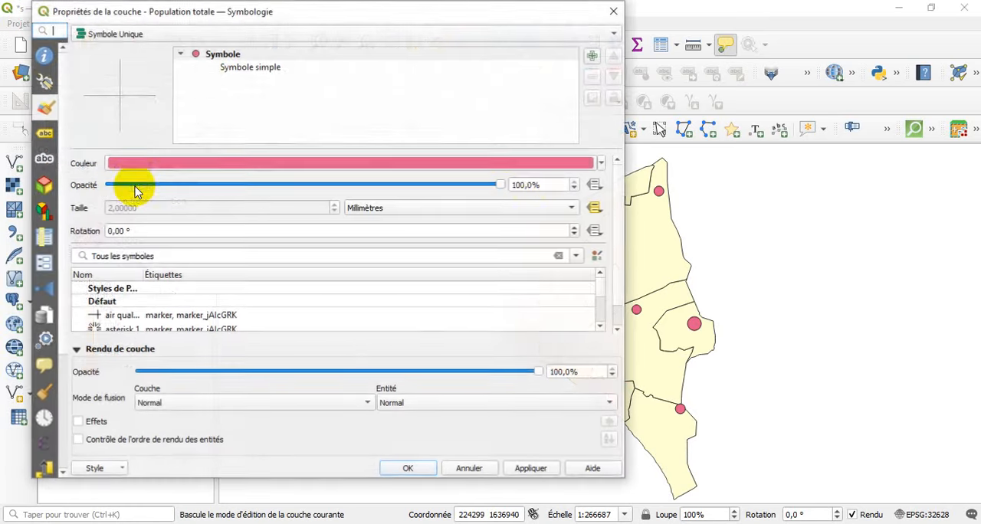
left_click(601, 162)
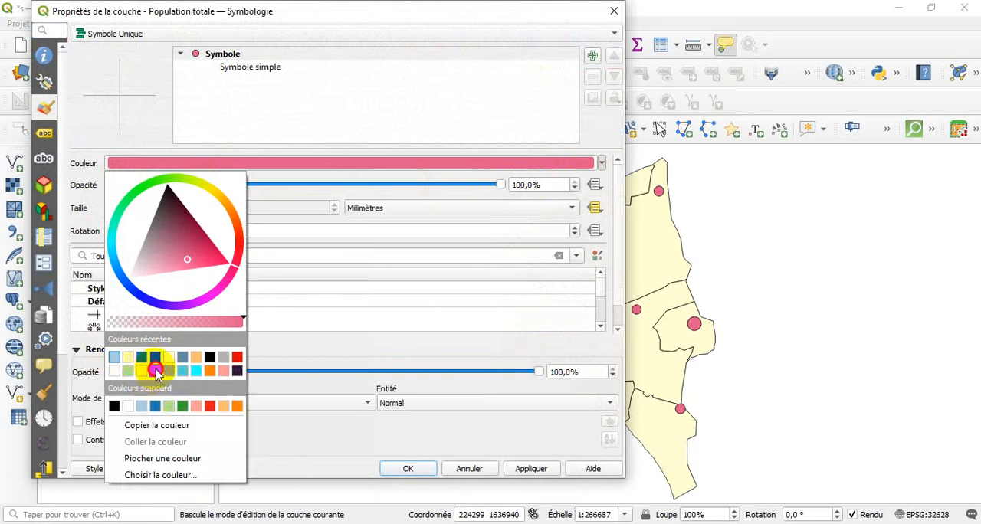
left_click(154, 367)
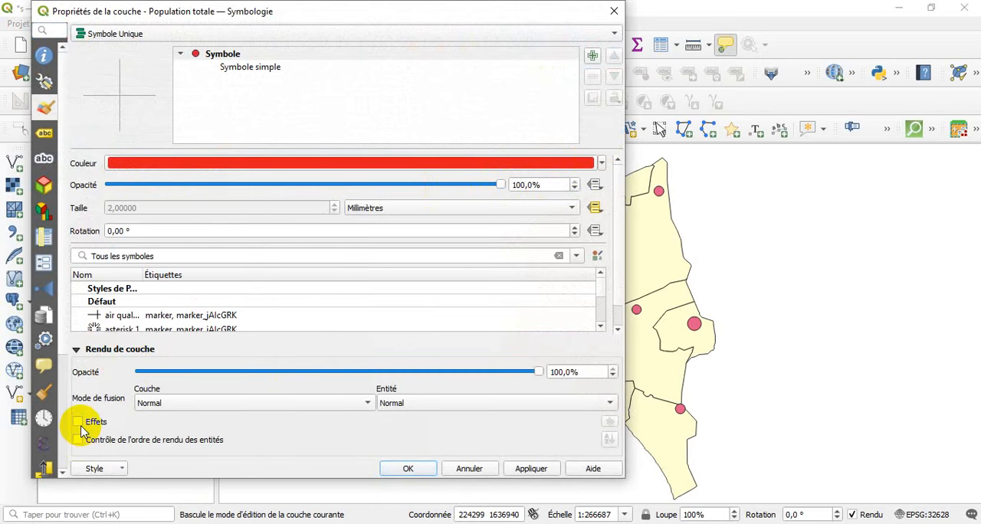
Enable layer effects with a drop shadow (Ombre portée) on Population totale, and accept the symbology.
left_click(609, 421)
left_click(258, 190)
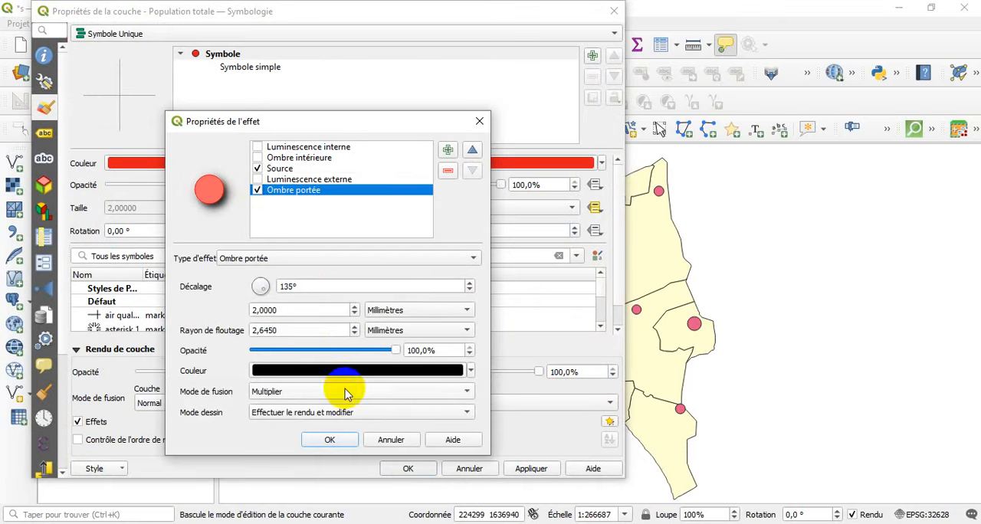
left_click(329, 440)
left_click(417, 468)
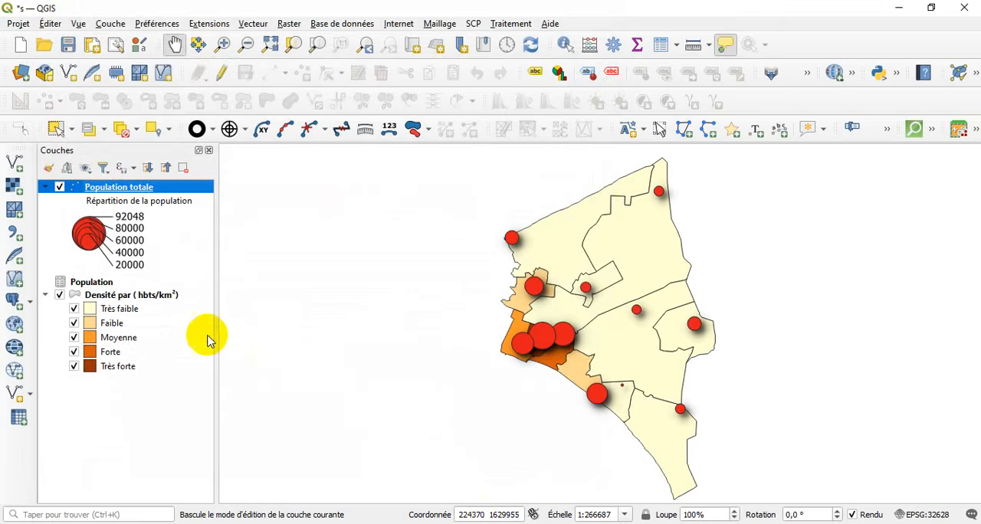
Turn on simple labels for the density layer using the CCRCA field, with a text size of 5 points.
left_click(111, 297)
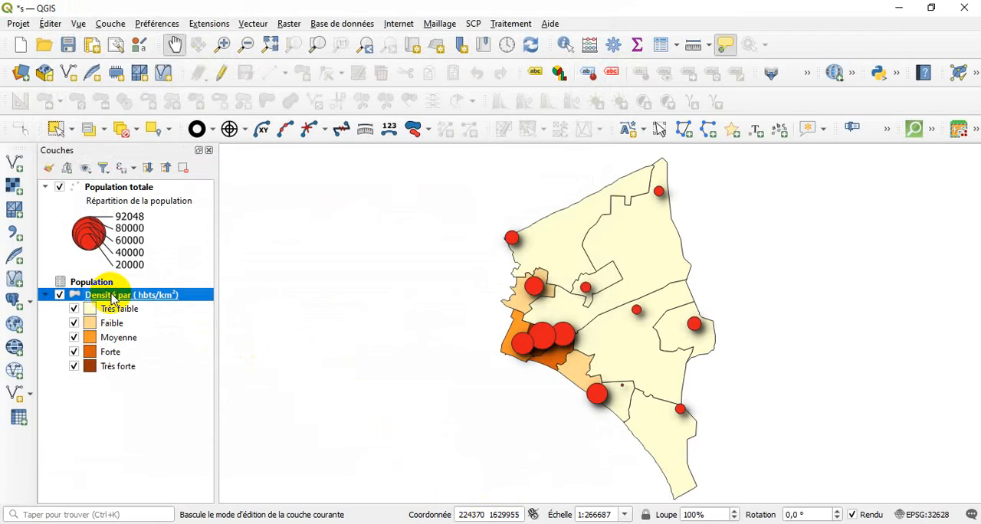
double_click(111, 297)
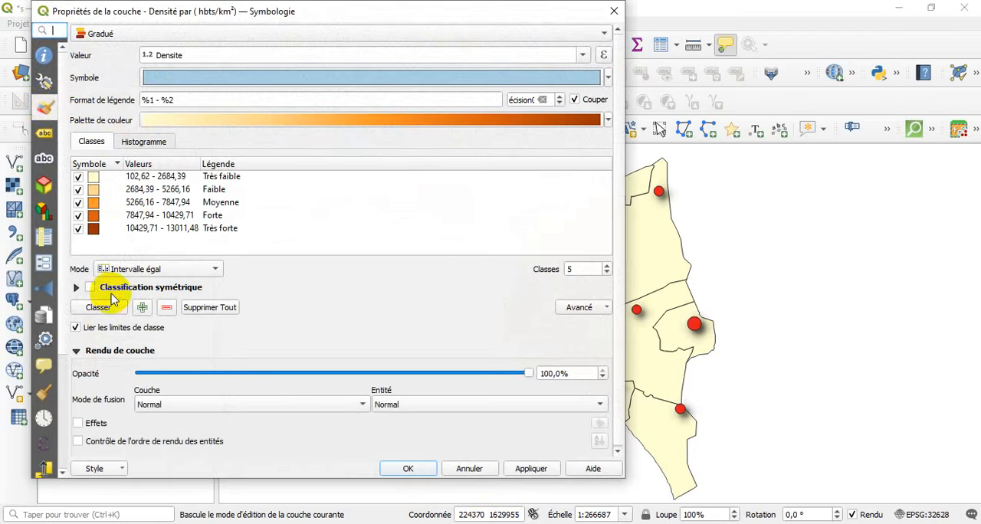
left_click(44, 133)
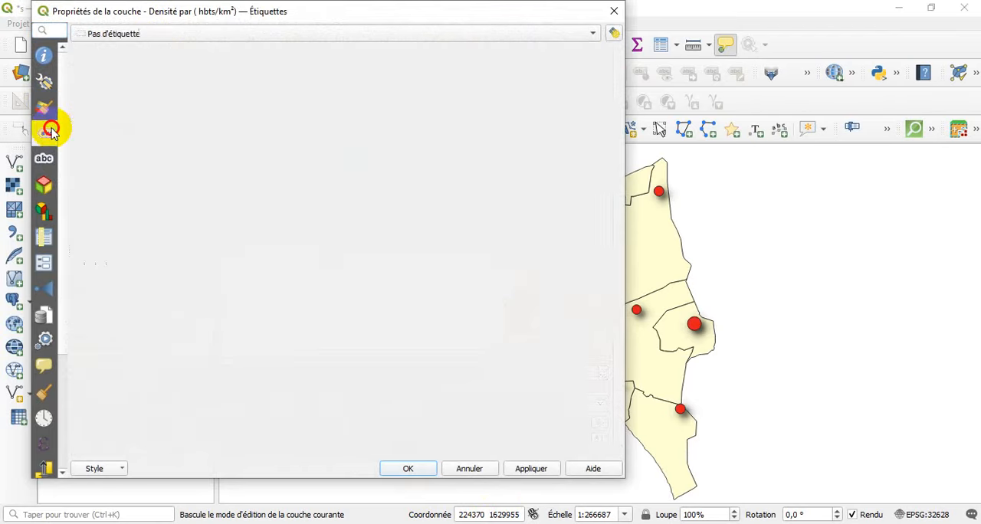
left_click(98, 34)
left_click(103, 48)
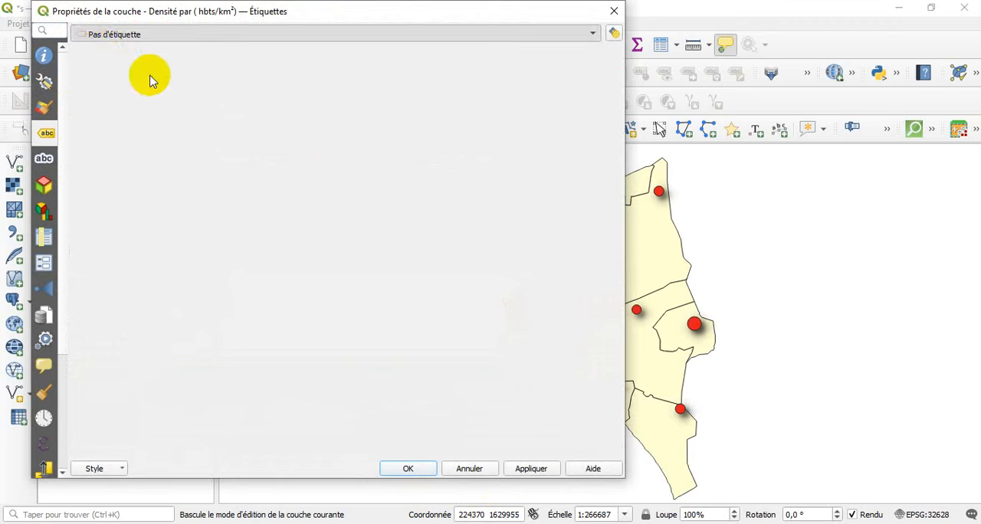
left_click(594, 56)
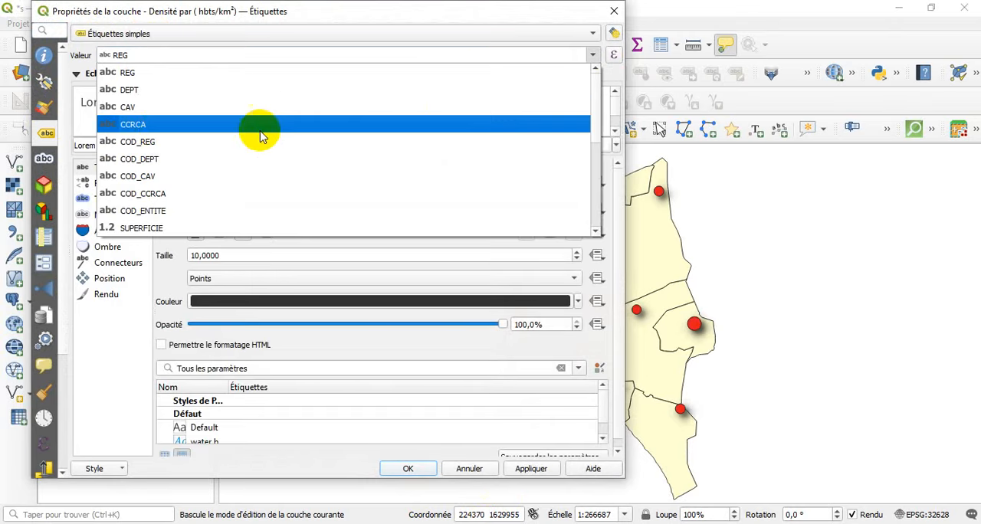
left_click(164, 126)
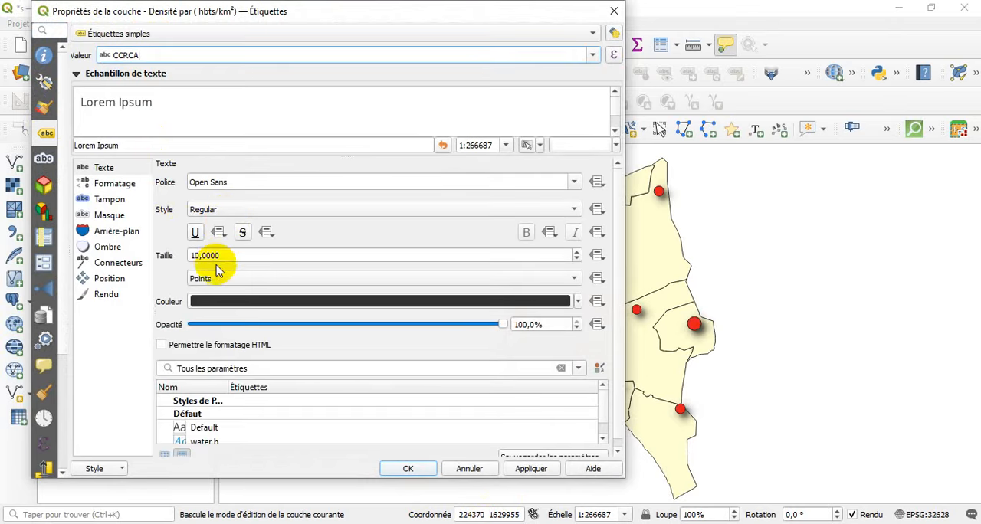
scroll(220, 257, "down", 3)
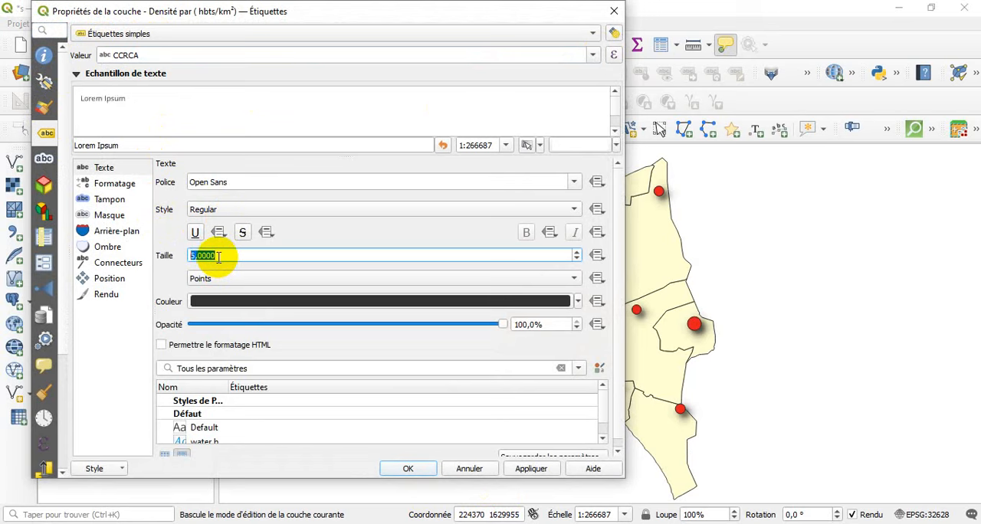
Add a shadow and a 1 mm buffer to the density layer's labels, and accept the label settings.
left_click(113, 245)
left_click(164, 185)
left_click(136, 213)
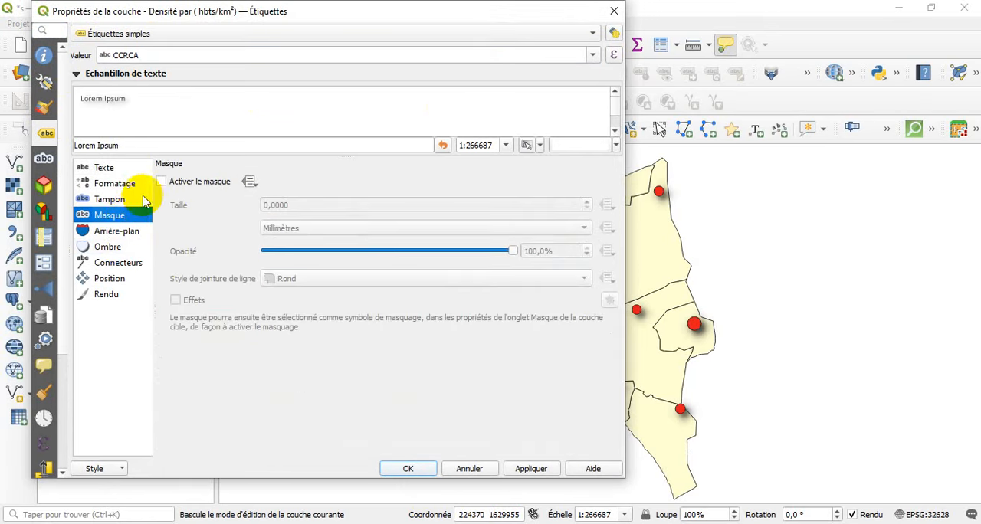
left_click(142, 201)
left_click(161, 182)
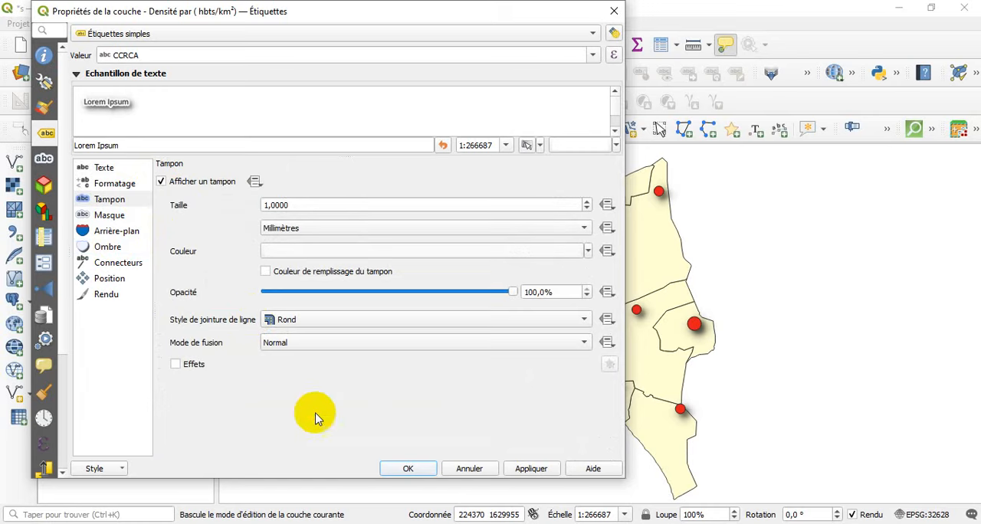
left_click(402, 468)
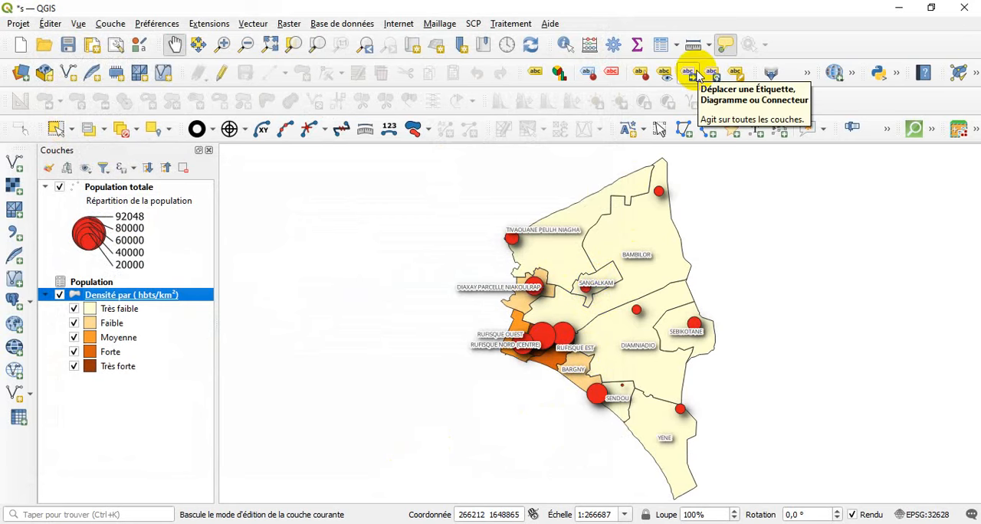
Start moving the SANGALKAM label and set CCRCA as the primary key for the auxiliary storage.
left_click(696, 76)
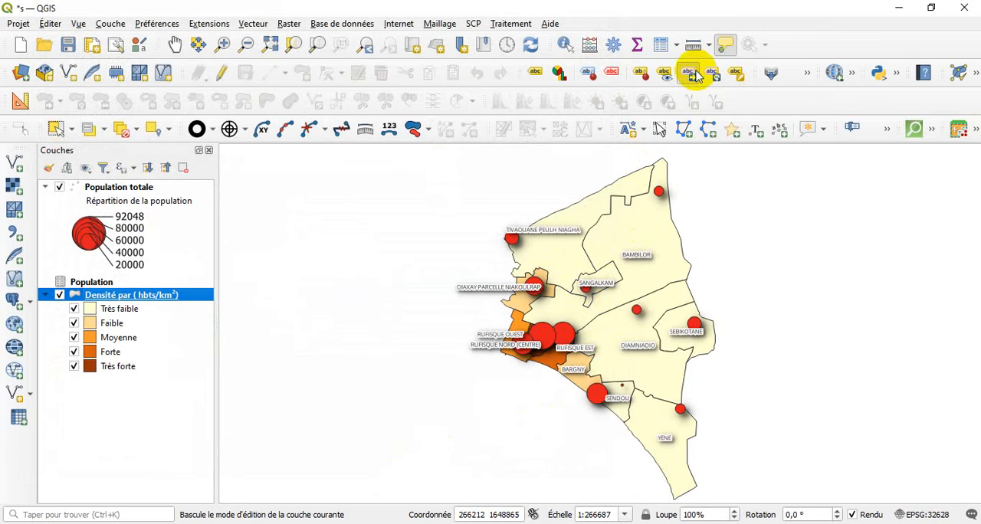
left_click(590, 285)
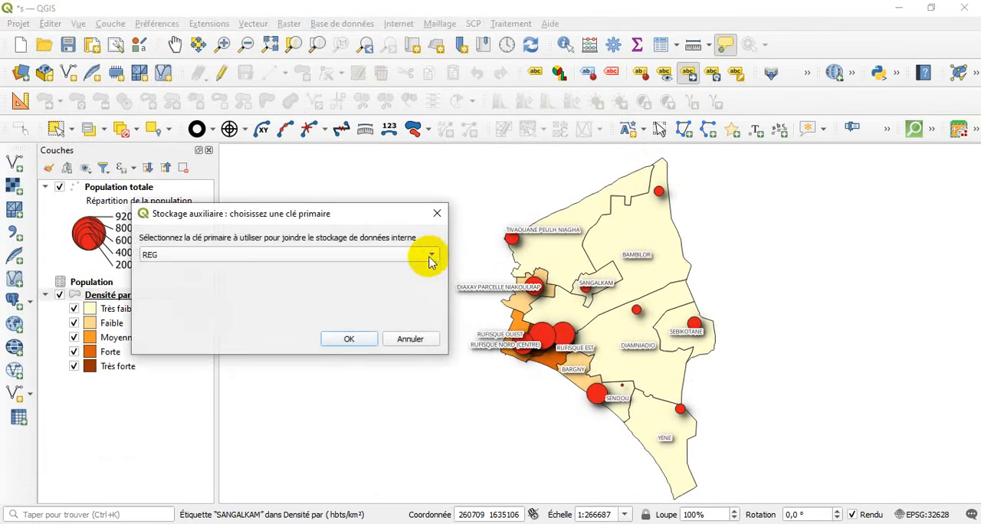
left_click(431, 255)
left_click(378, 275)
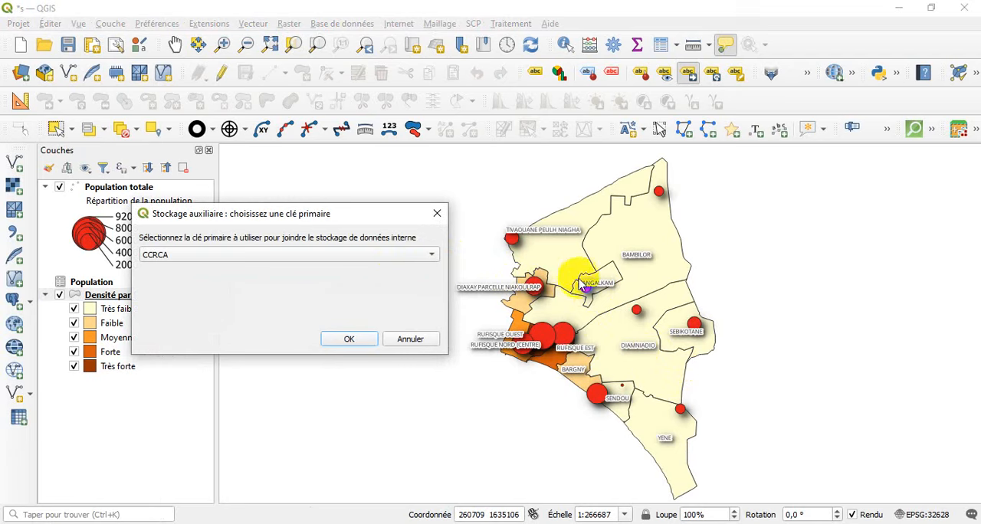
left_click(349, 339)
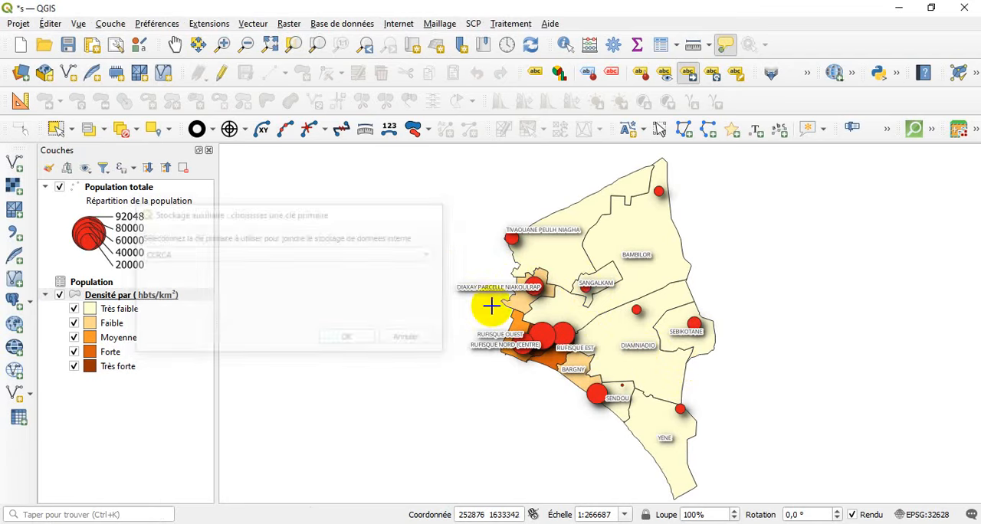
Move the SANGALKAM, TIVAOUANE PEULH NIAGHA and SEBIKOTANE labels clear of their population circles.
left_click(584, 279)
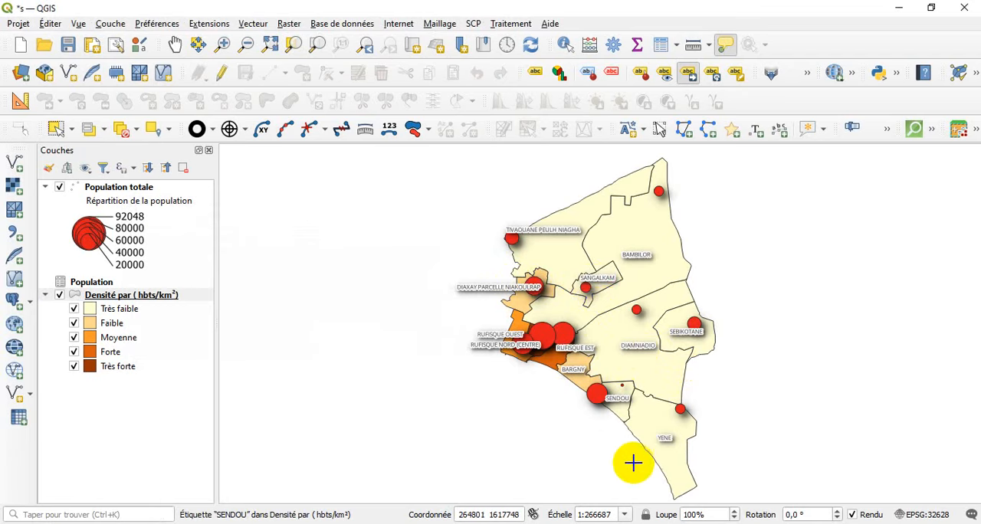
left_click(543, 223)
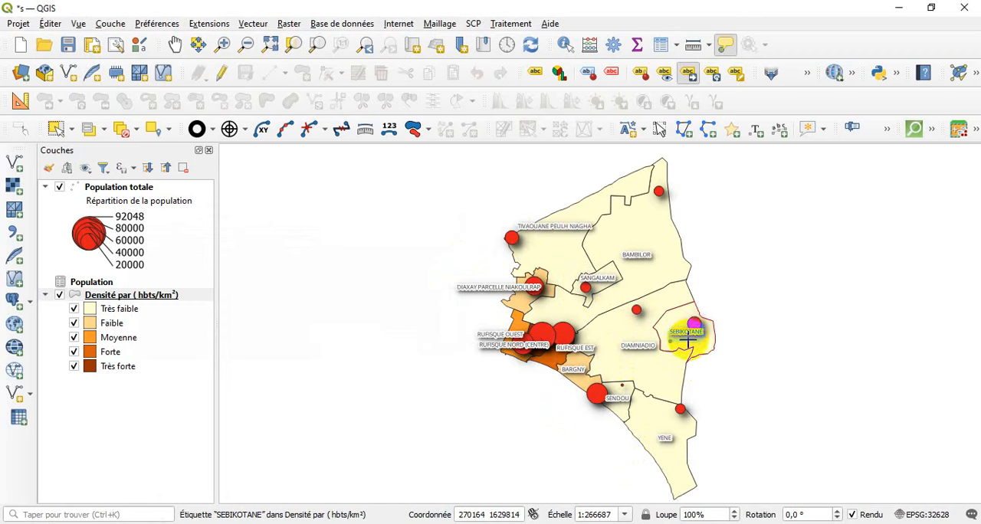
left_click_drag(687, 335, 686, 343)
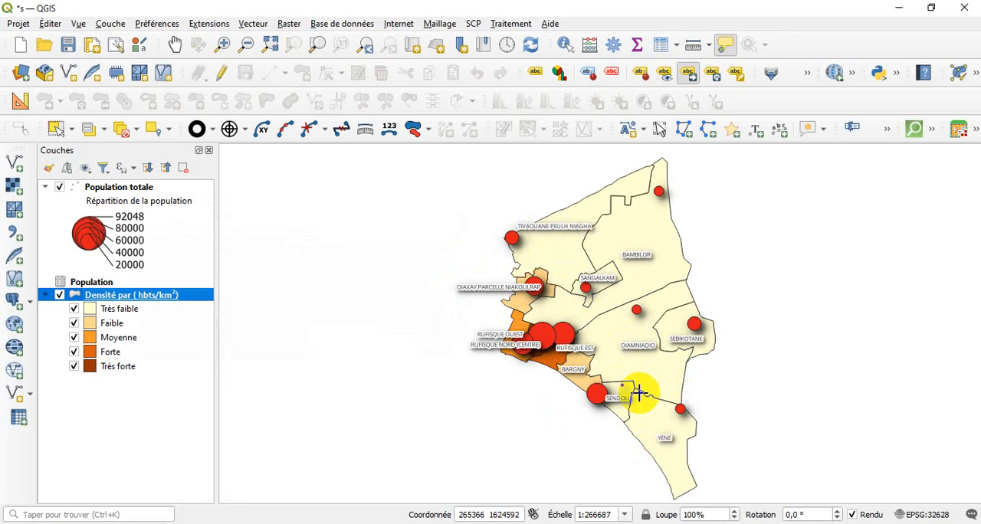